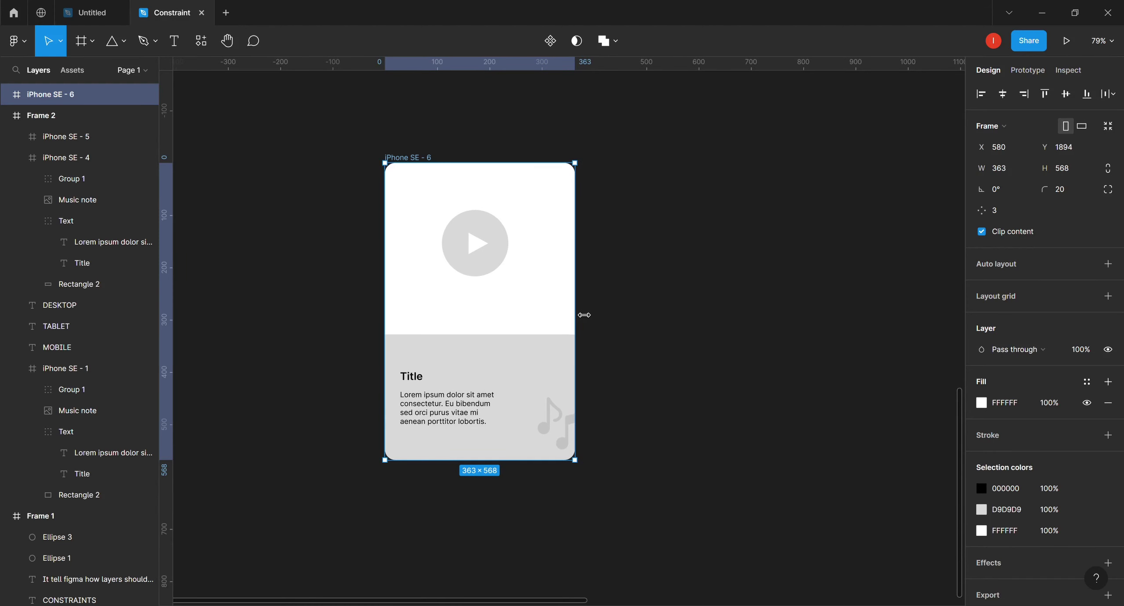
- Widen the phone frame to preview the card stretching, then narrow it back
drag(583, 315, 724, 315)
drag(636, 314, 587, 305)
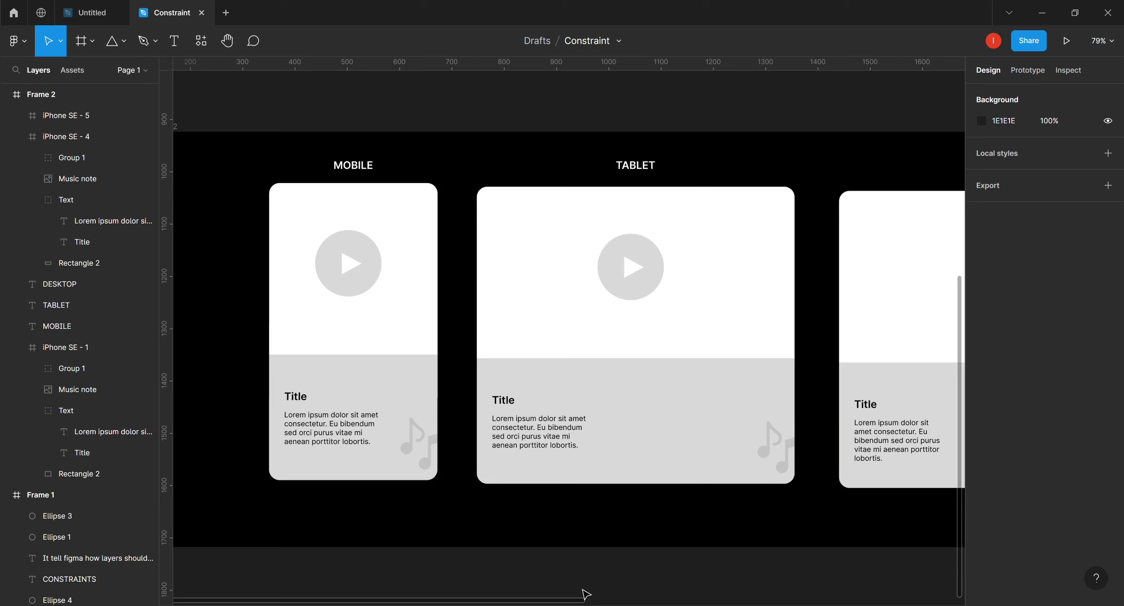
- Drag the horizontal scrollbar until Frame 1's CONSTRAINTS slide is in view
drag(529, 602, 533, 581)
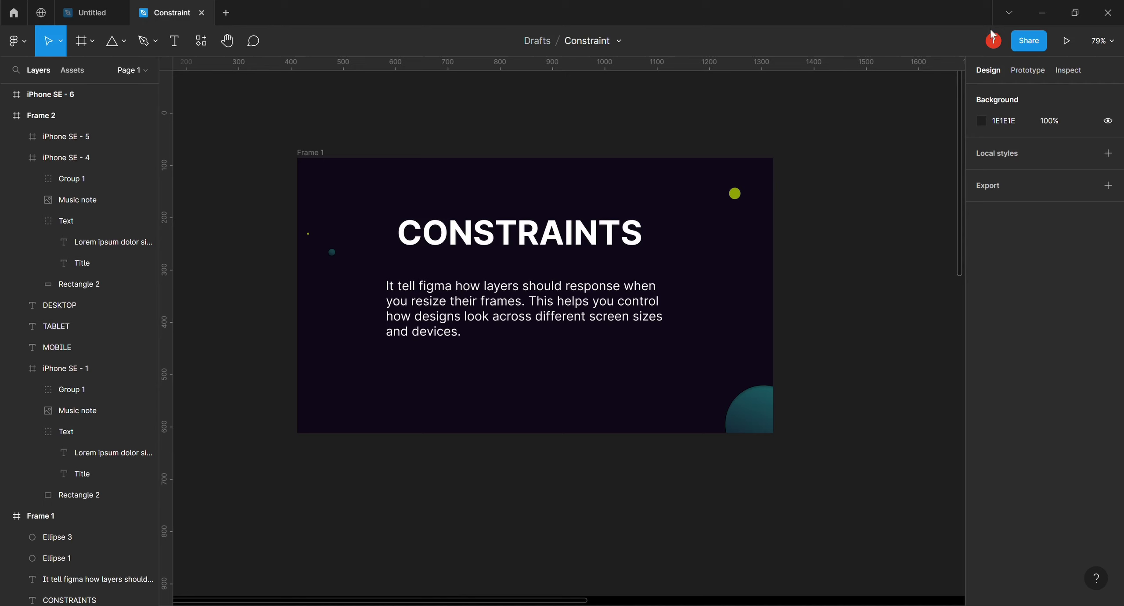
- Scroll down past Frame 1 to an empty stretch of canvas
scroll(563, 238, down, 15)
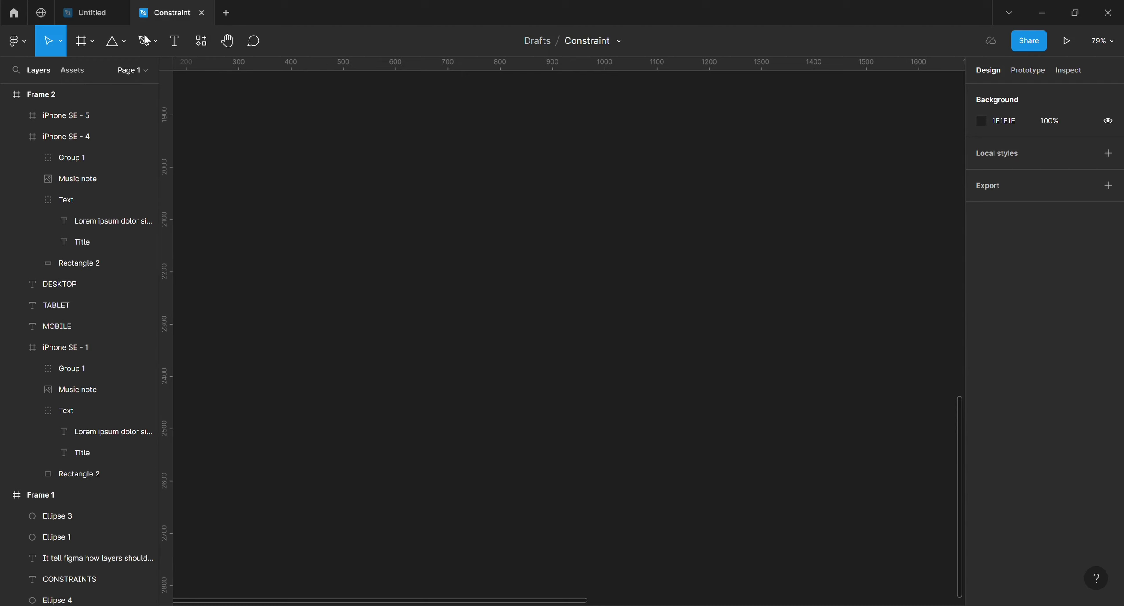
- Create a 320×568 iPhone SE frame, reposition it, and give it corner radius 20
click(81, 41)
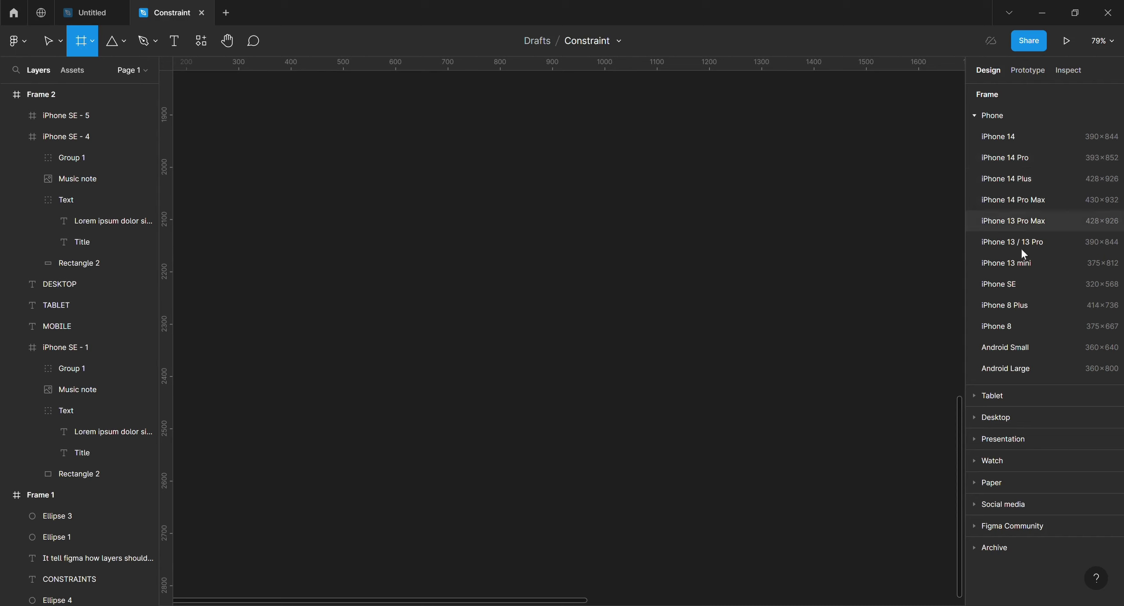
click(1003, 284)
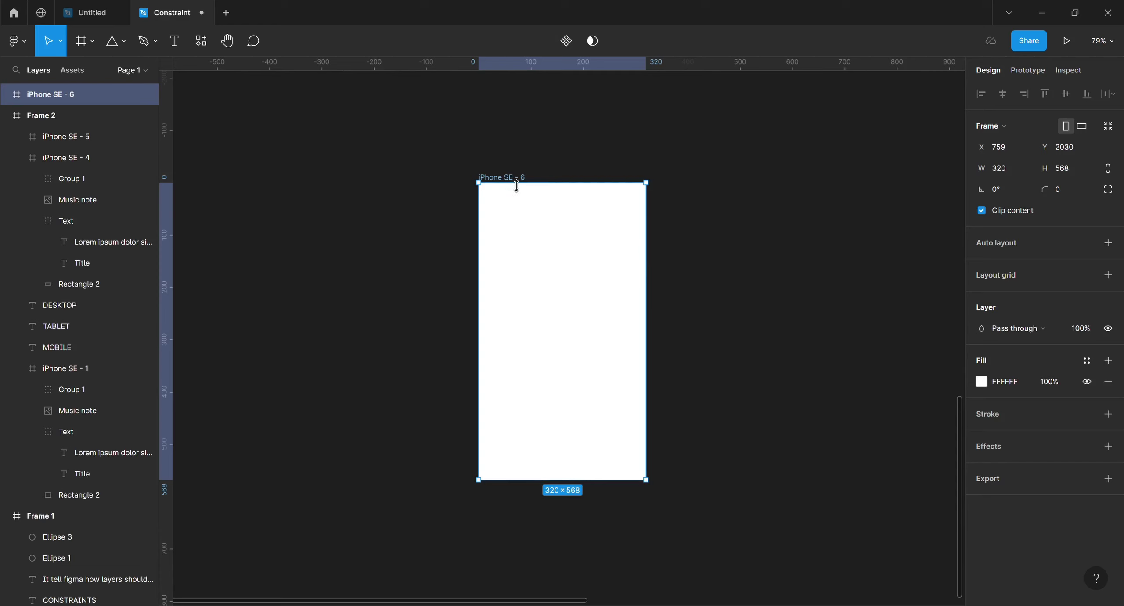
drag(503, 180, 437, 169)
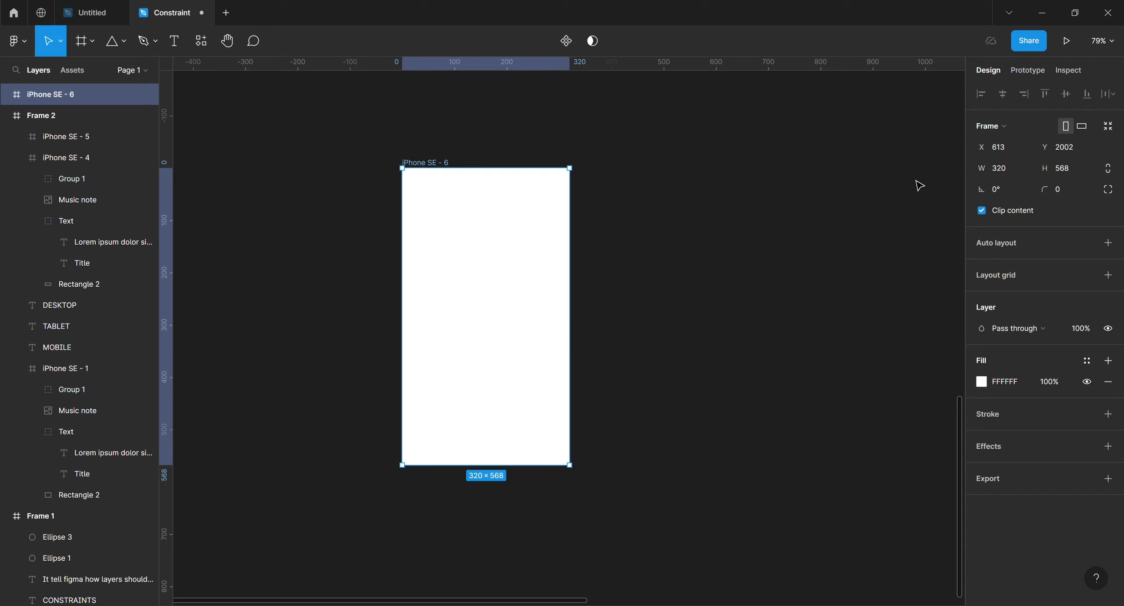
click(1060, 190)
text(20)
key(Return)
click(699, 201)
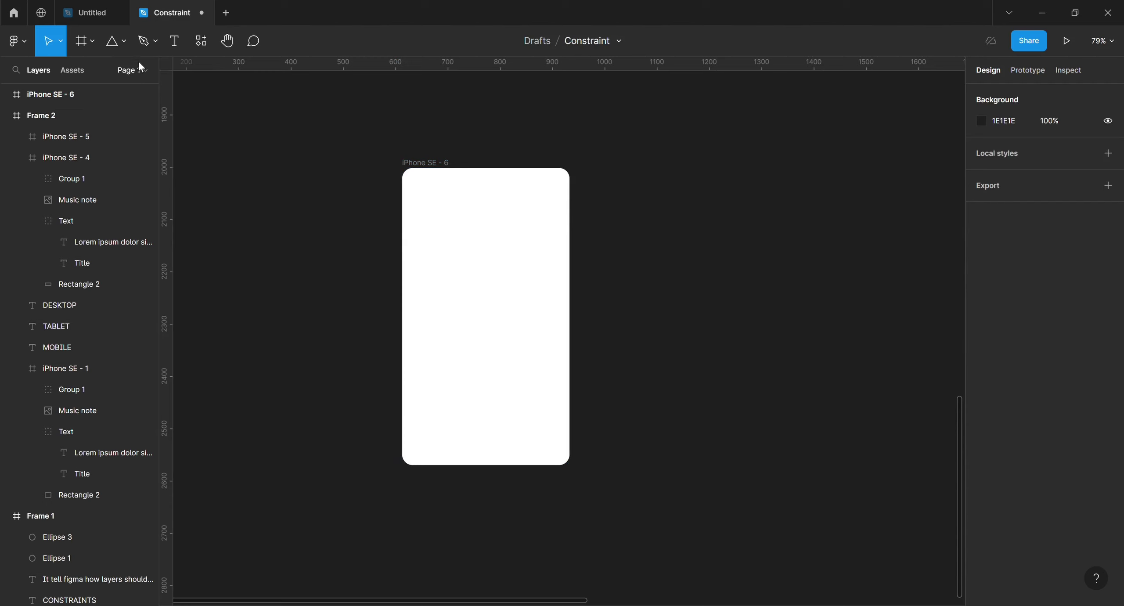
- Draw a grey D9D9D9 rectangle, 342×239, spanning the frame's bottom edge to edge
click(124, 42)
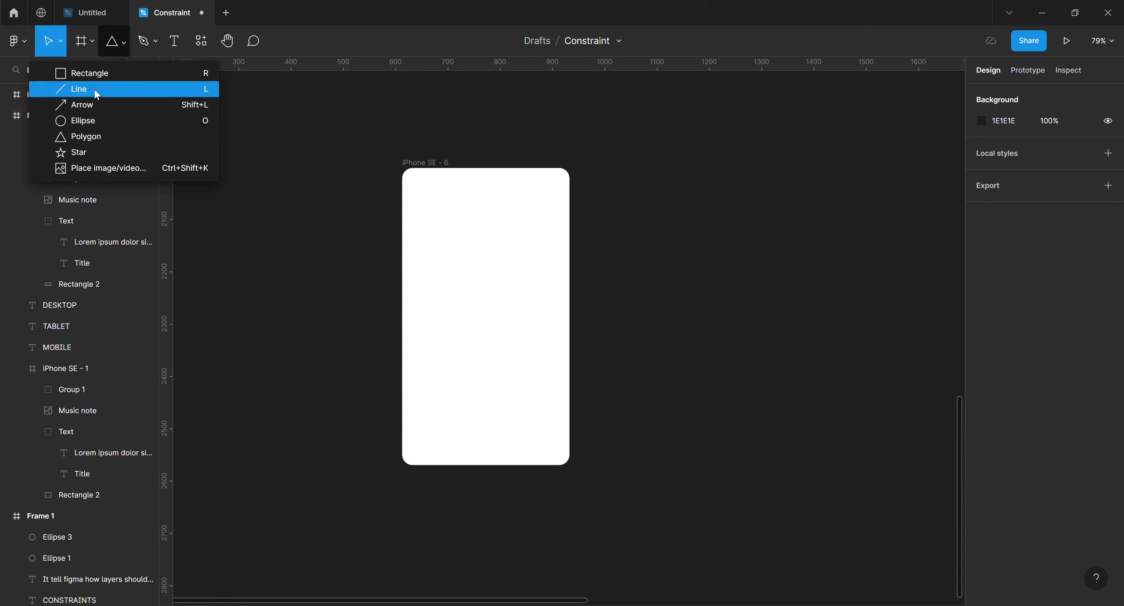
click(89, 76)
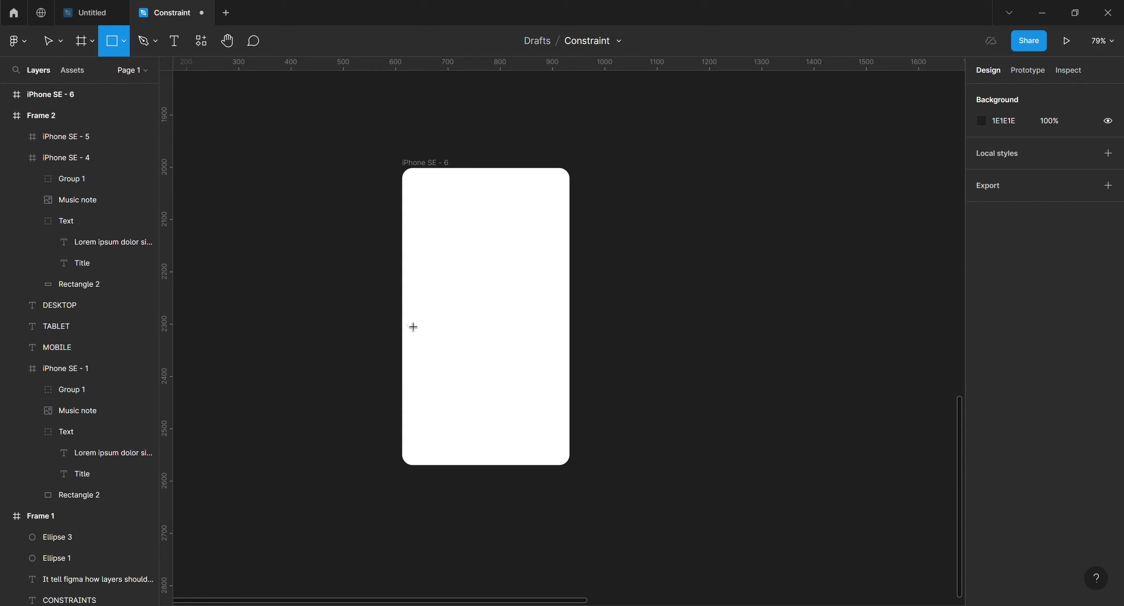
drag(403, 317, 497, 405)
mouse_move(554, 440)
mouse_down()
mouse_move(574, 460)
mouse_move(572, 490)
mouse_move(560, 476)
mouse_move(579, 469)
mouse_up()
drag(583, 476, 585, 477)
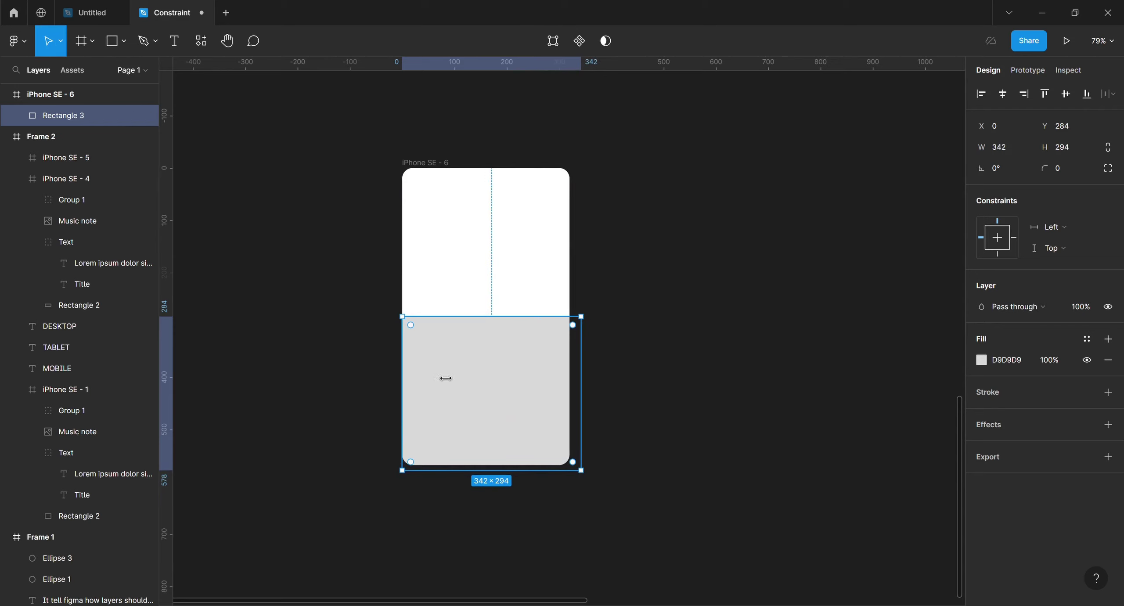
drag(461, 381, 462, 381)
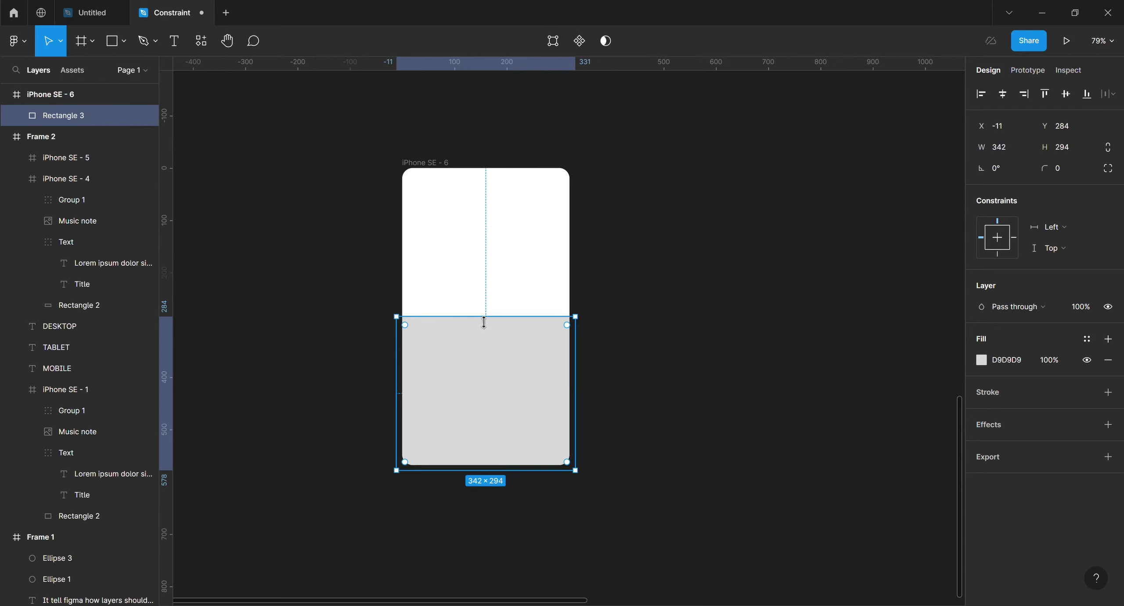
drag(484, 317, 486, 351)
click(628, 273)
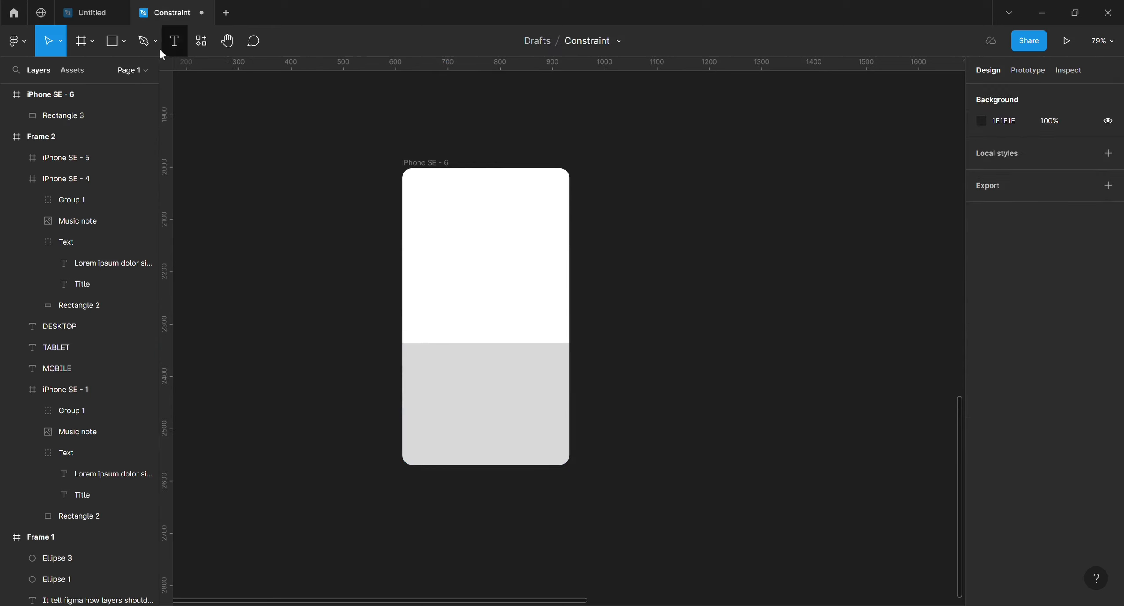
click(125, 41)
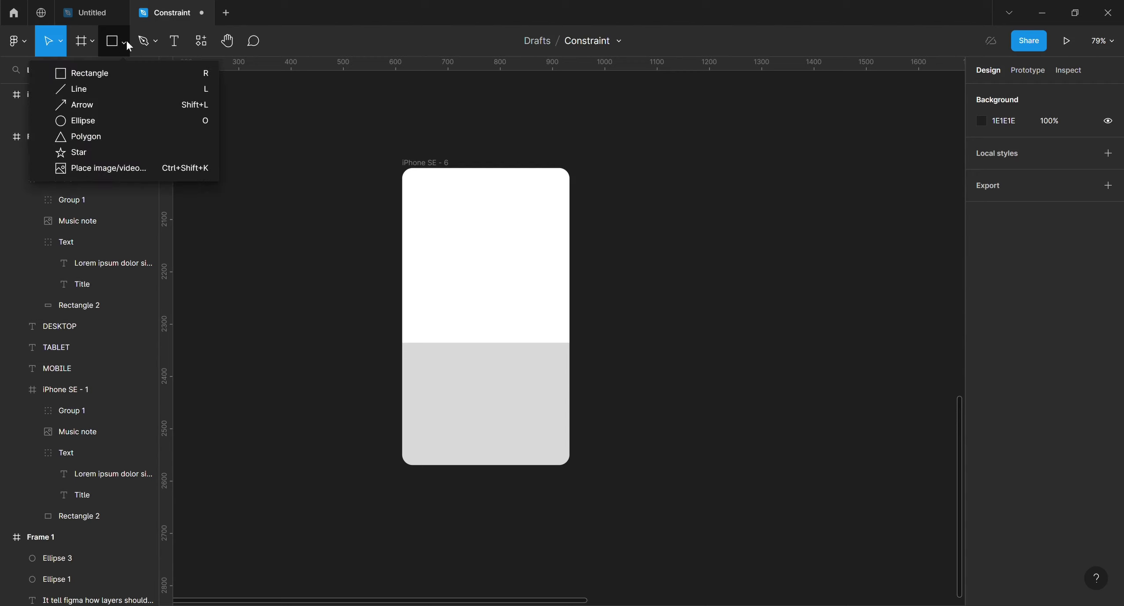
click(86, 127)
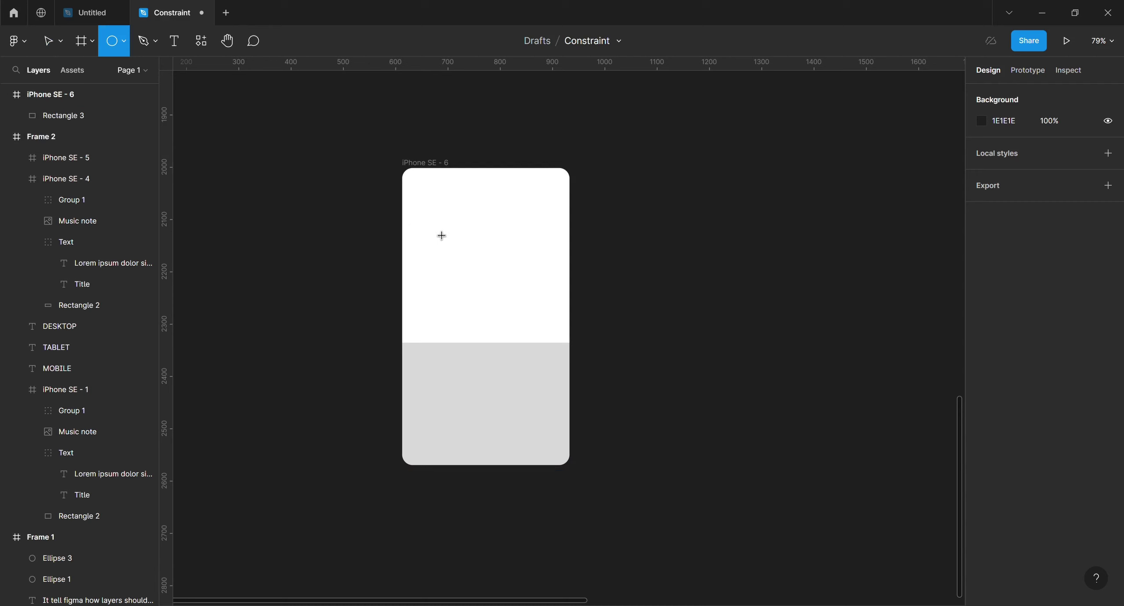
mouse_move(445, 230)
mouse_down()
mouse_move(494, 265)
mouse_move(486, 254)
mouse_up()
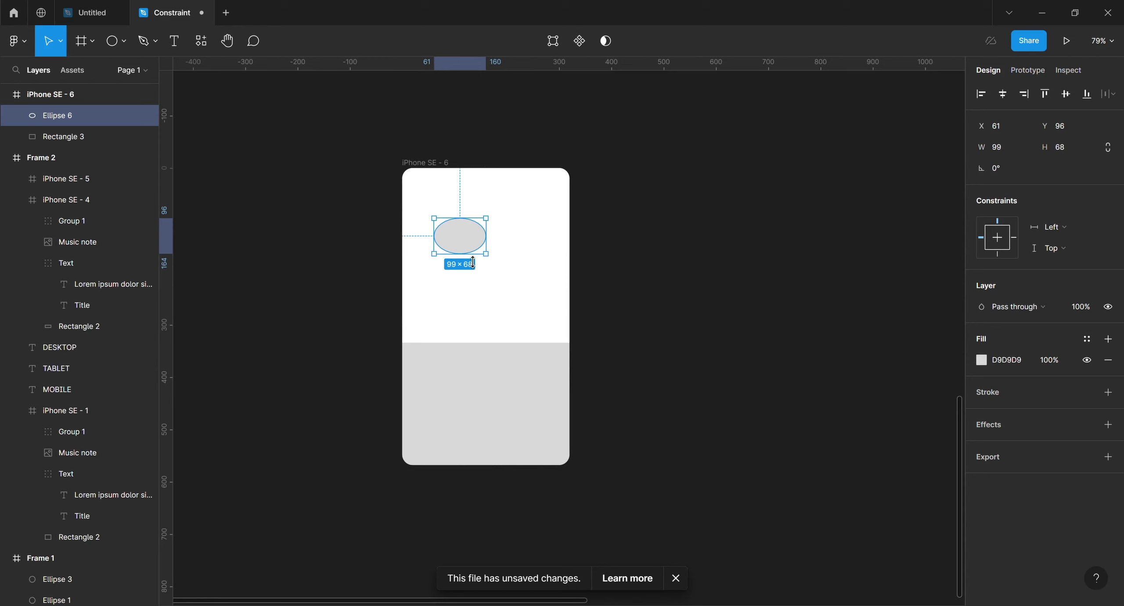
key(Return)
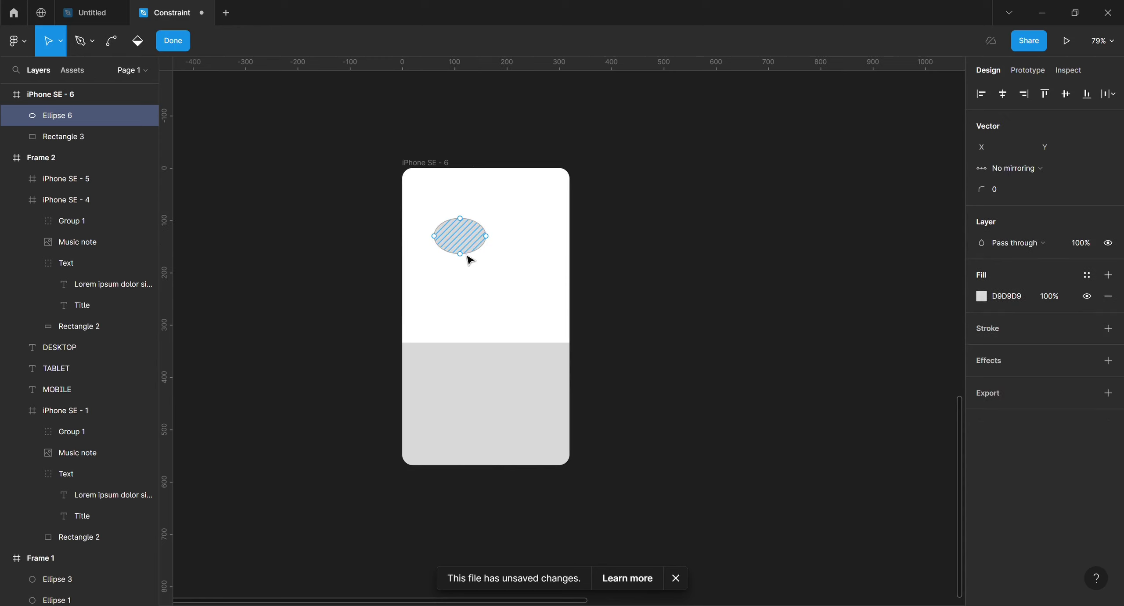
click(465, 255)
click(505, 250)
key(Escape)
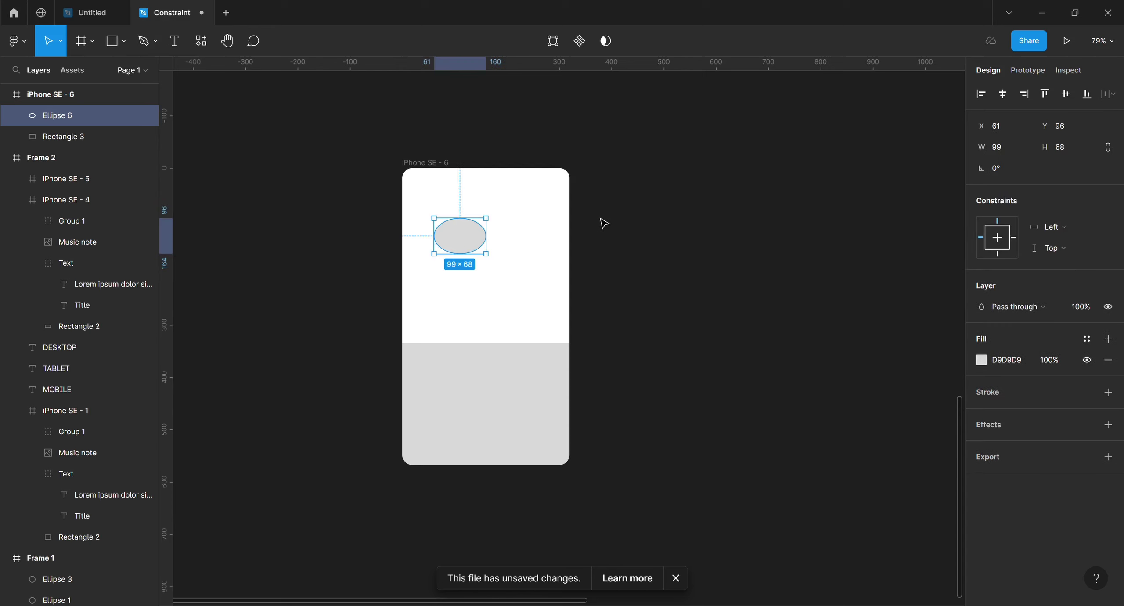
key(Delete)
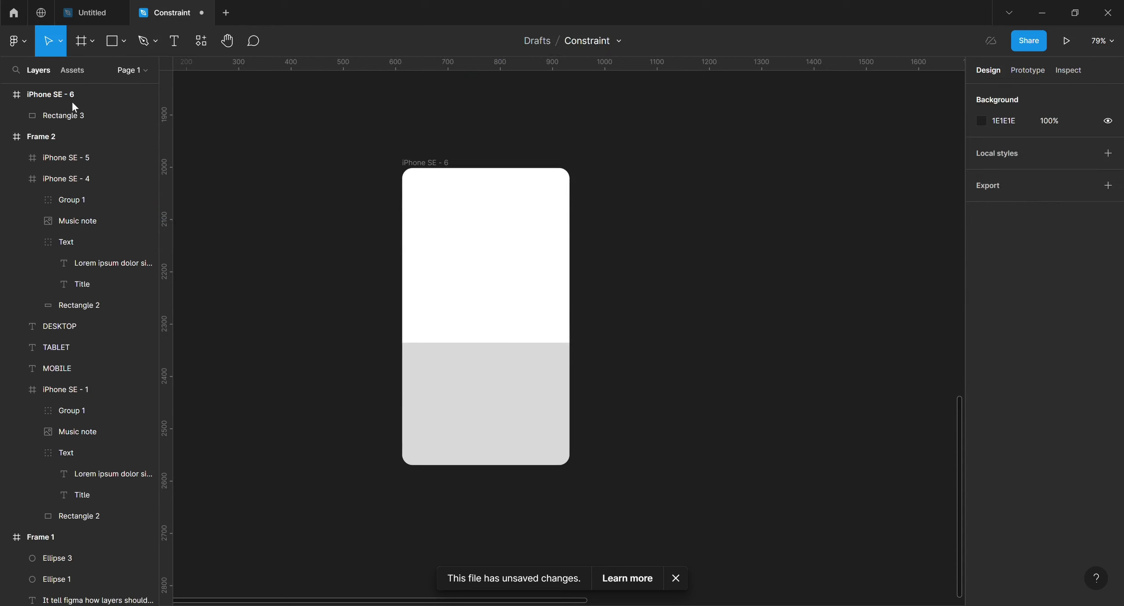
- Draw a grey circle in the frame's upper part and a small triangle above it
click(122, 43)
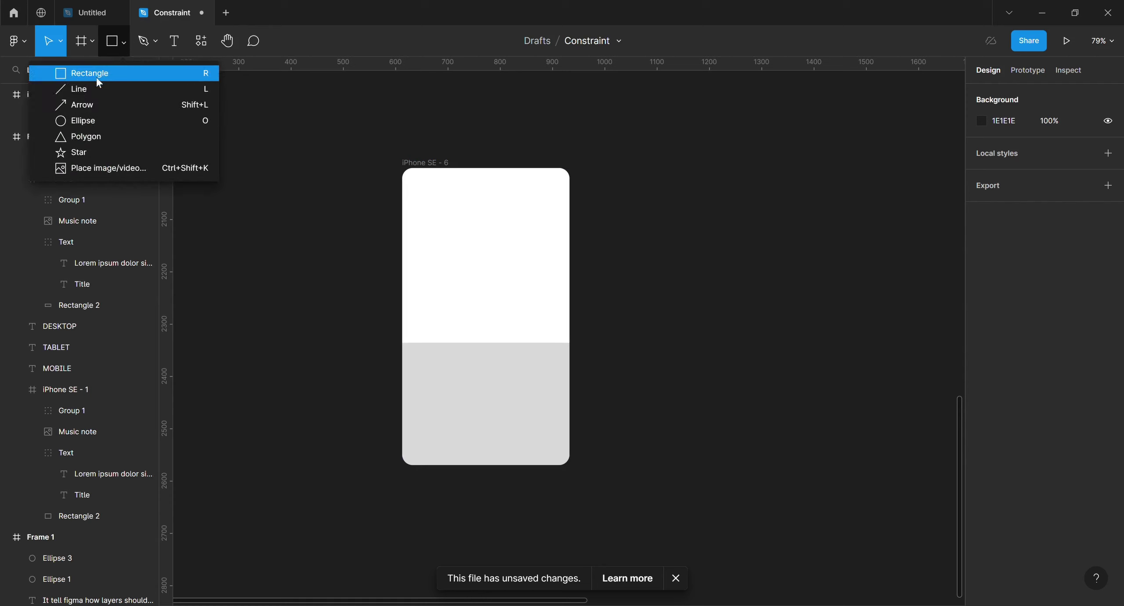
click(84, 124)
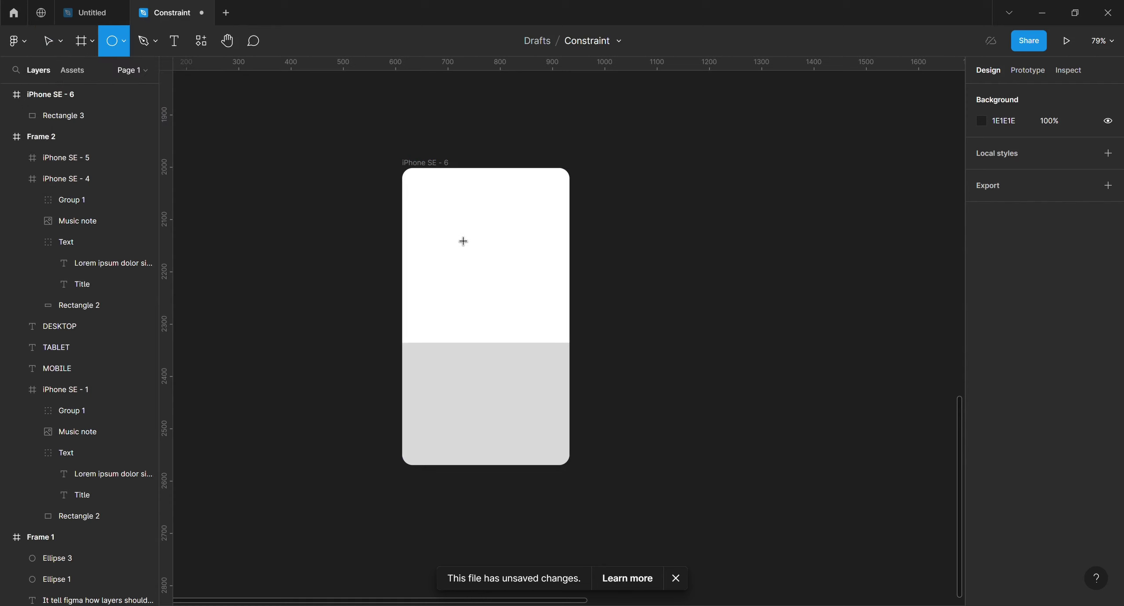
mouse_move(451, 229)
mouse_down()
mouse_move(503, 281)
mouse_move(485, 234)
mouse_move(499, 253)
mouse_up()
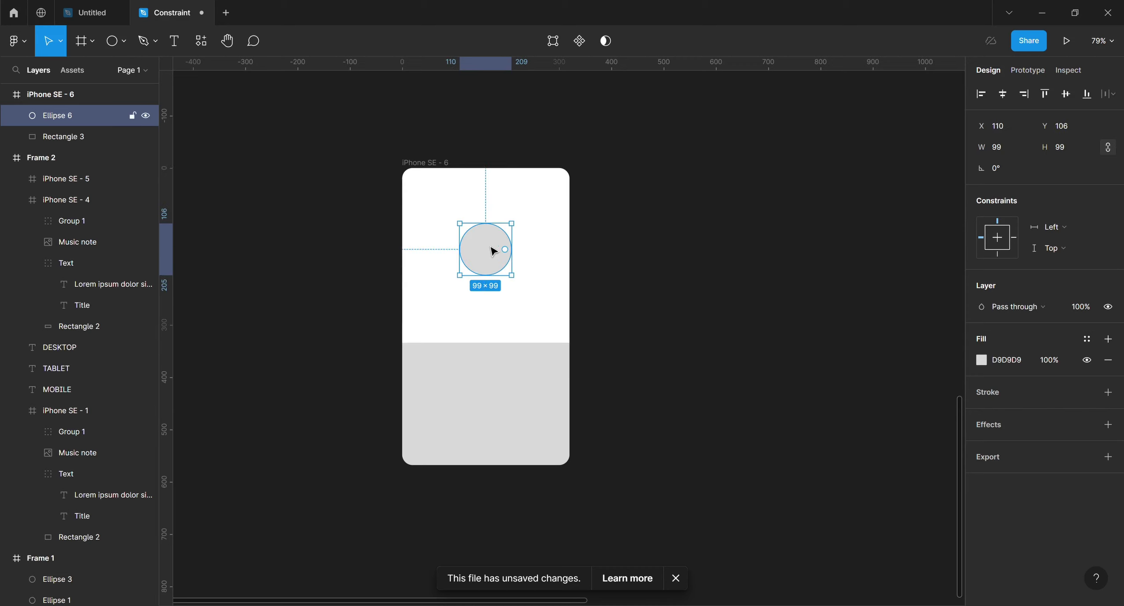
click(122, 42)
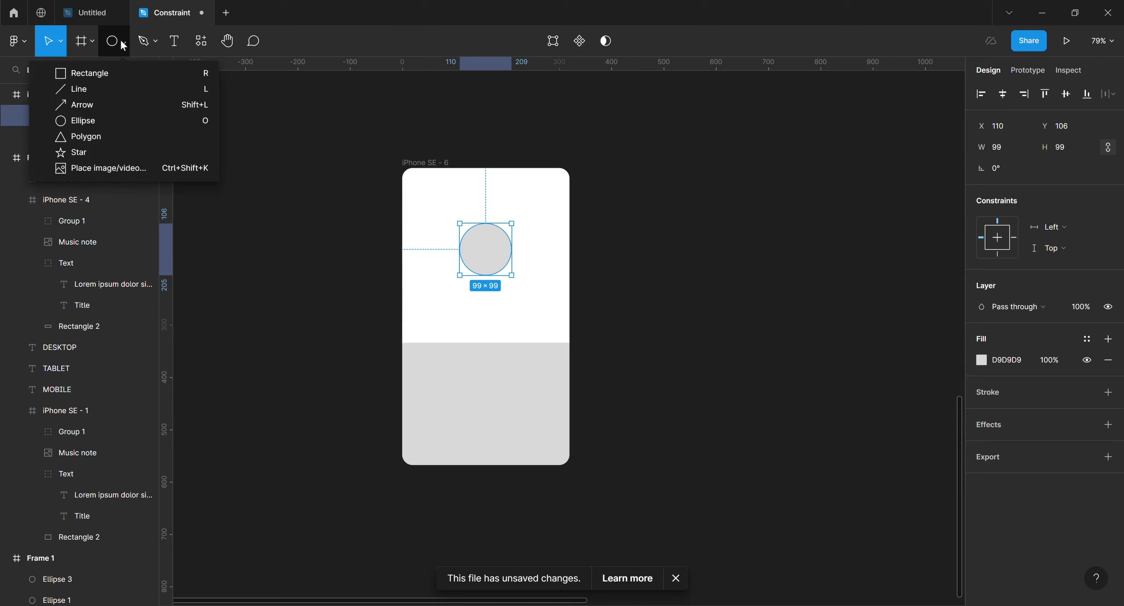
click(87, 137)
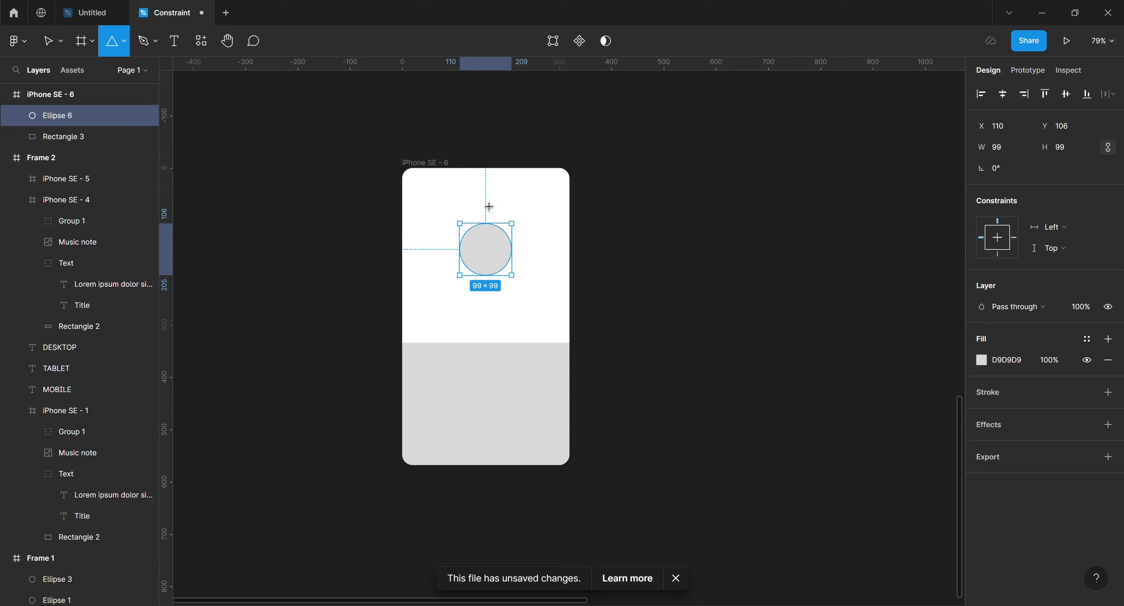
mouse_move(479, 196)
mouse_down()
mouse_move(493, 226)
mouse_move(491, 213)
mouse_up()
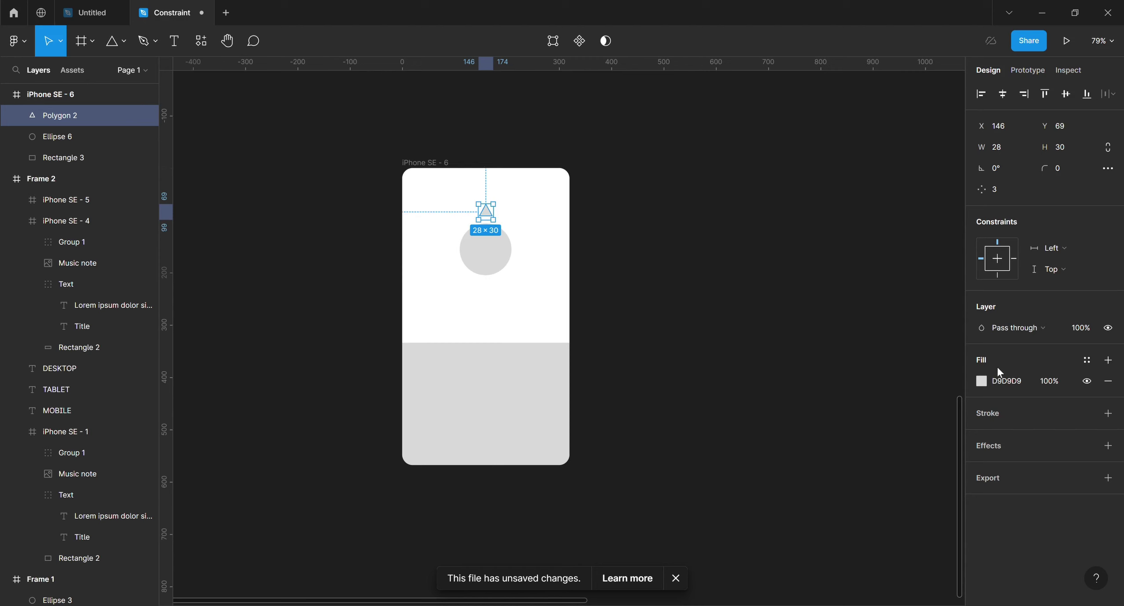
- Fill the triangle white, move it into the circle, and rotate it -90° to point right
click(982, 380)
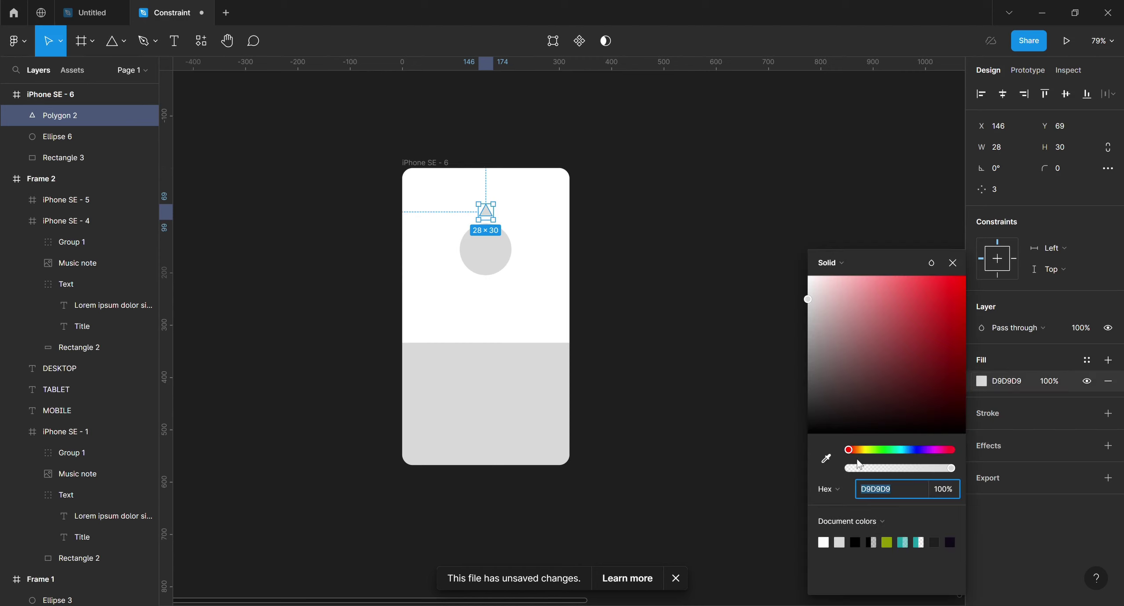
click(826, 458)
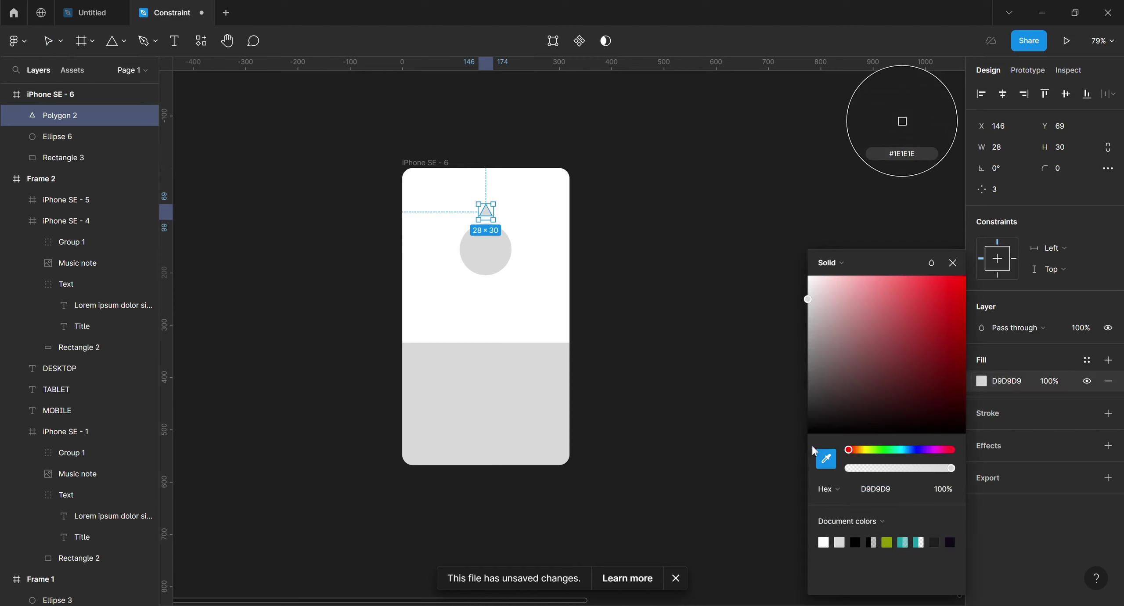
click(547, 271)
drag(493, 217, 489, 251)
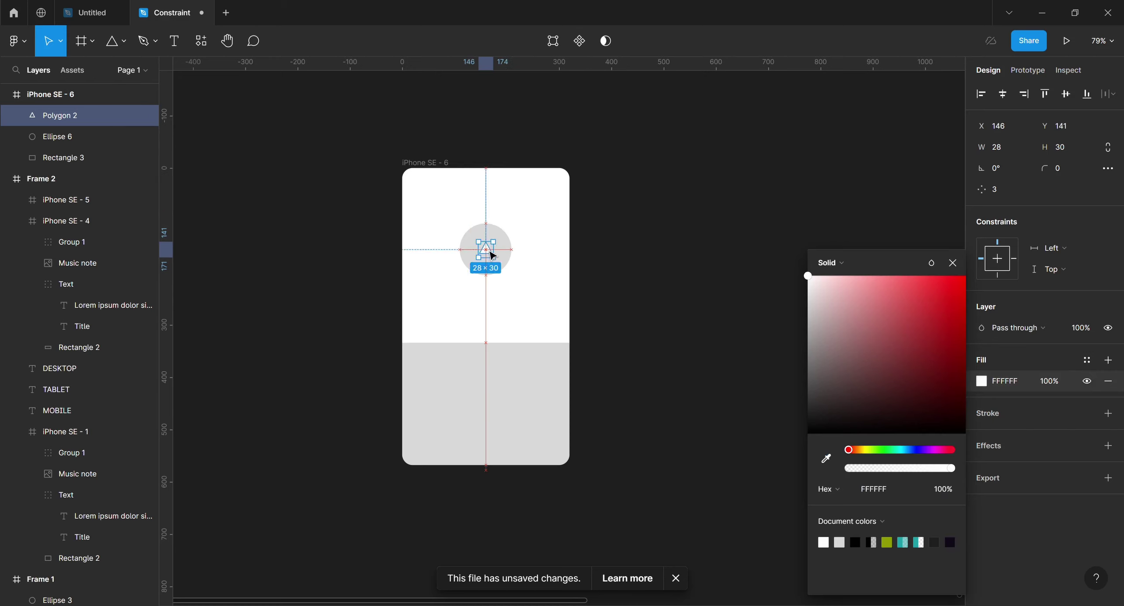
click(998, 167)
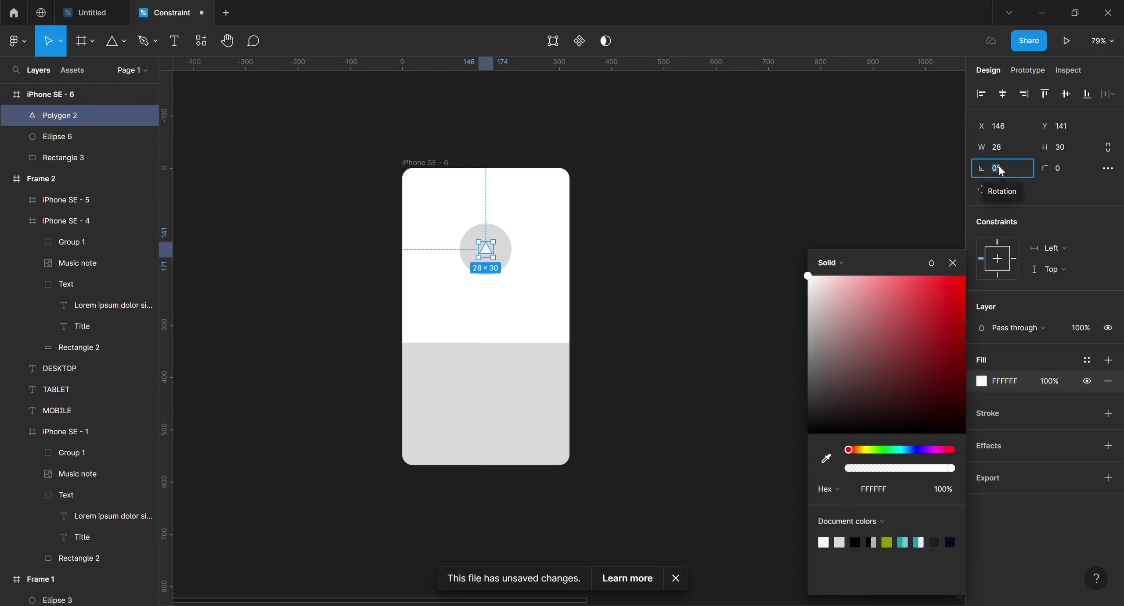
text(-9)
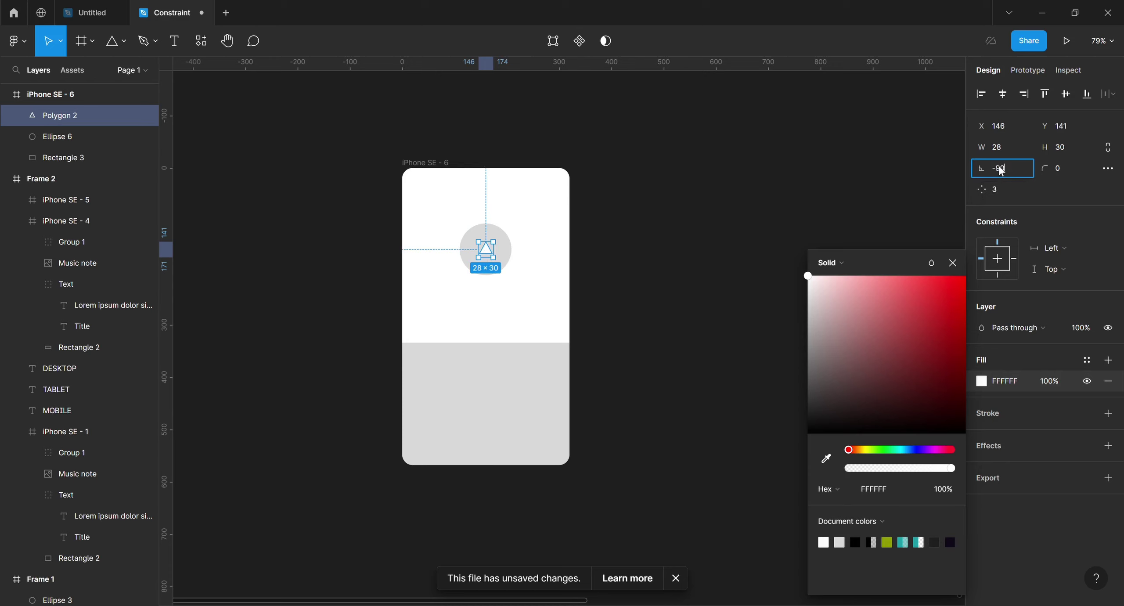
key(Return)
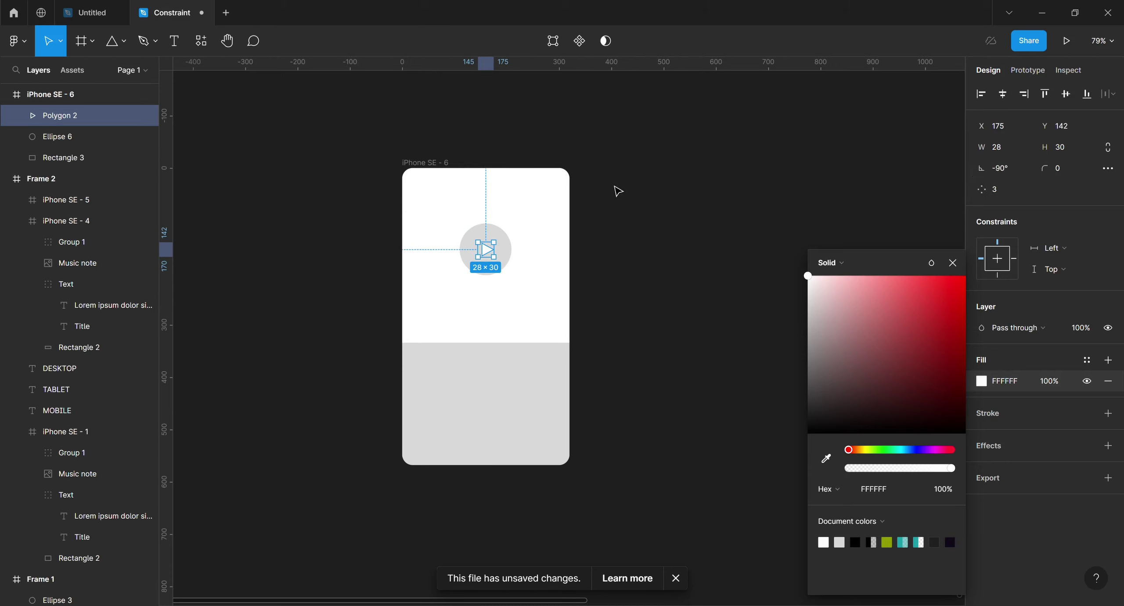
click(632, 223)
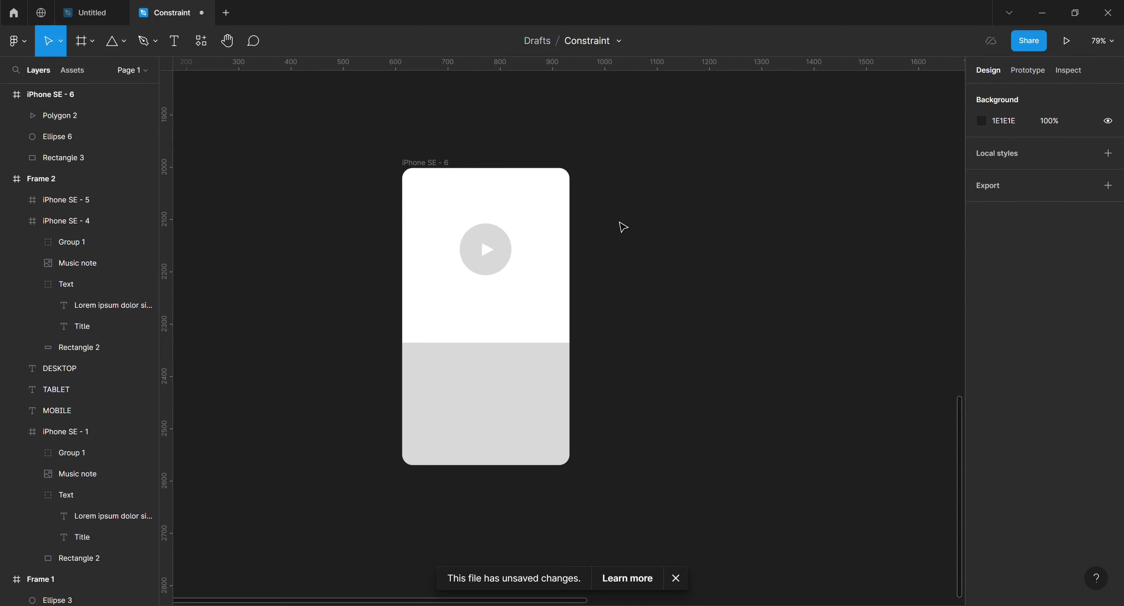
- Group Ellipse 6 and Polygon 2 and rename the group 'Play button'
click(495, 254)
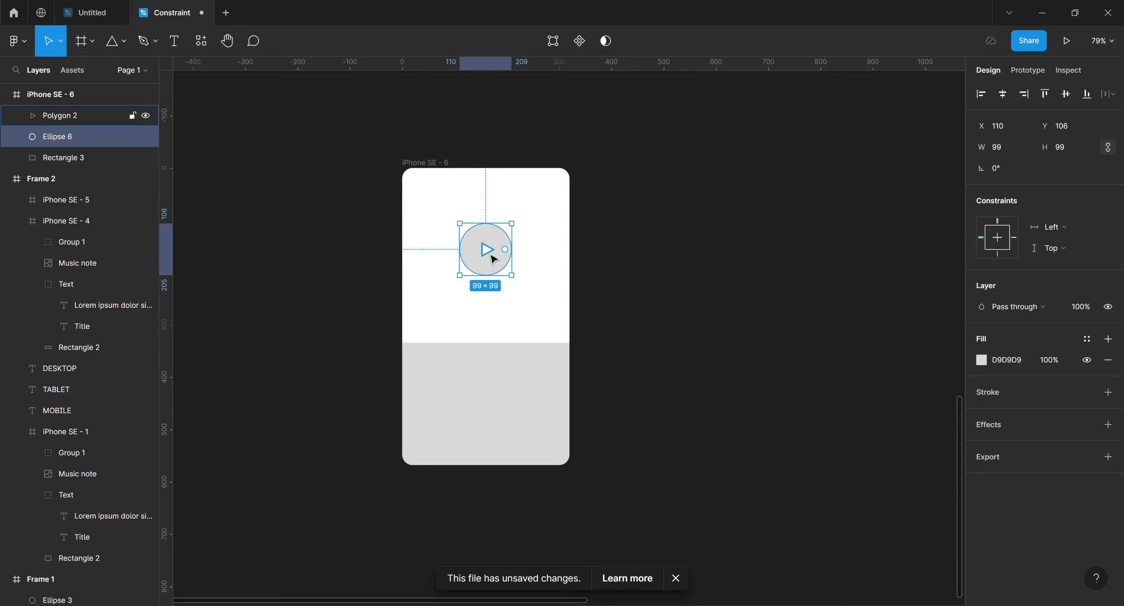
right_click(488, 252)
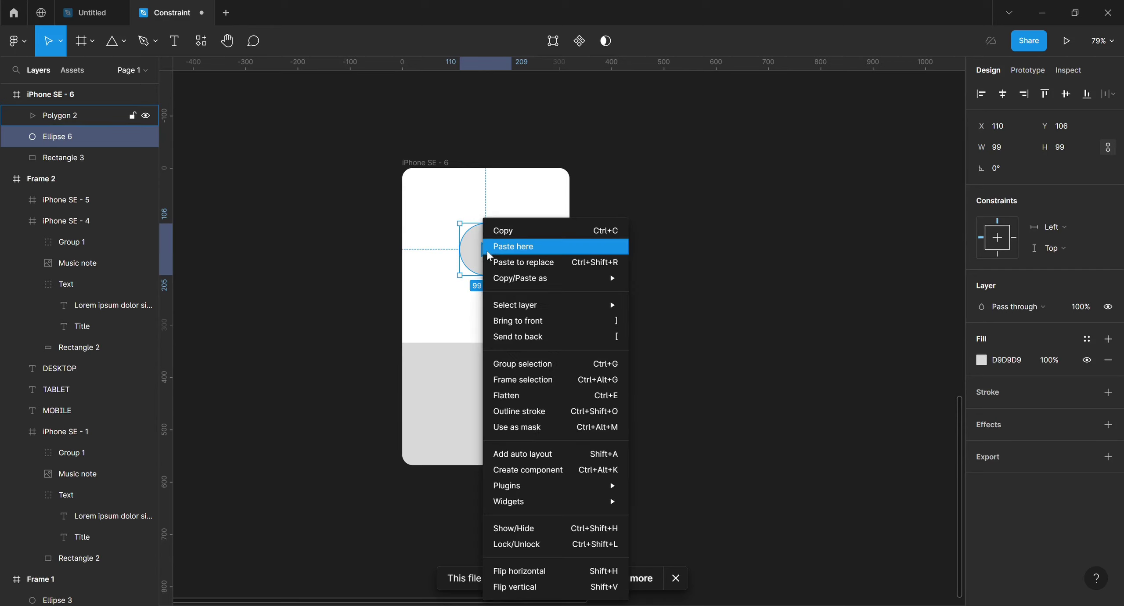
mouse_move(525, 308)
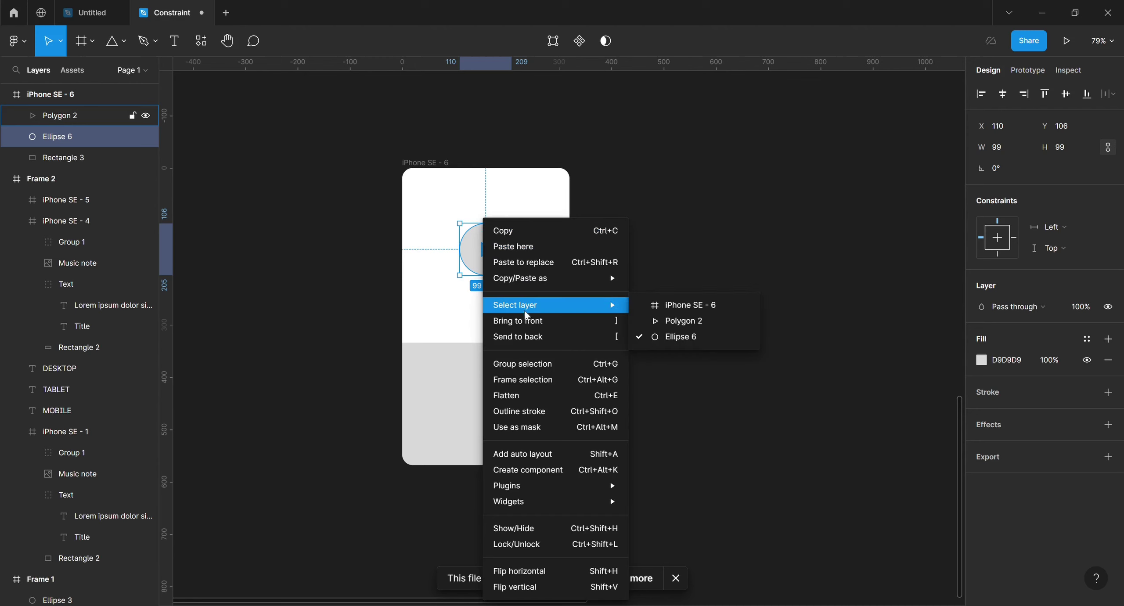
click(516, 368)
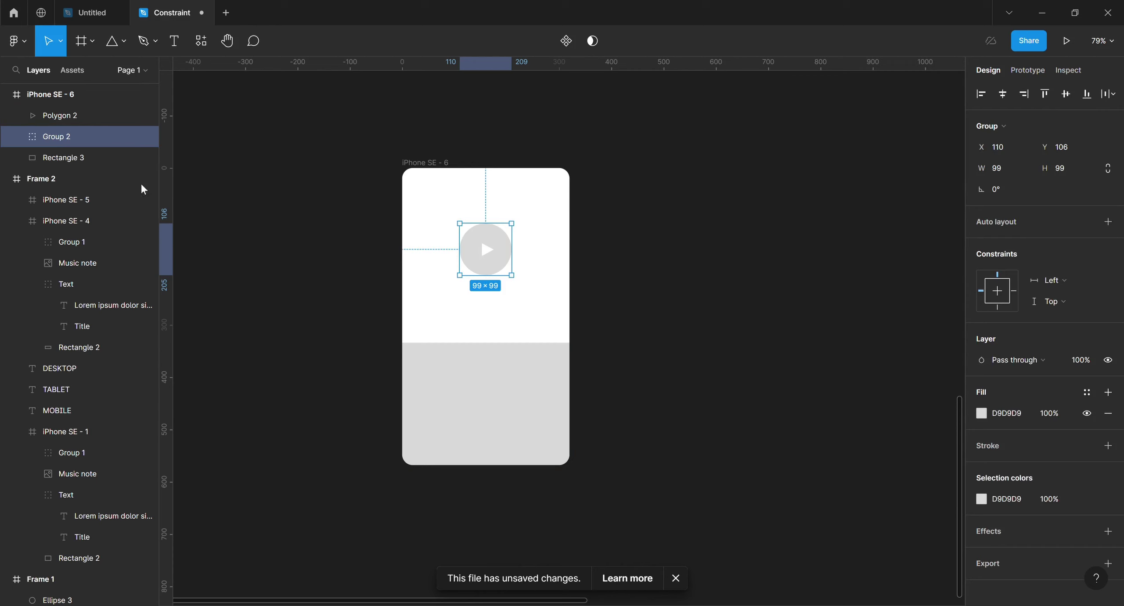
double_click(57, 139)
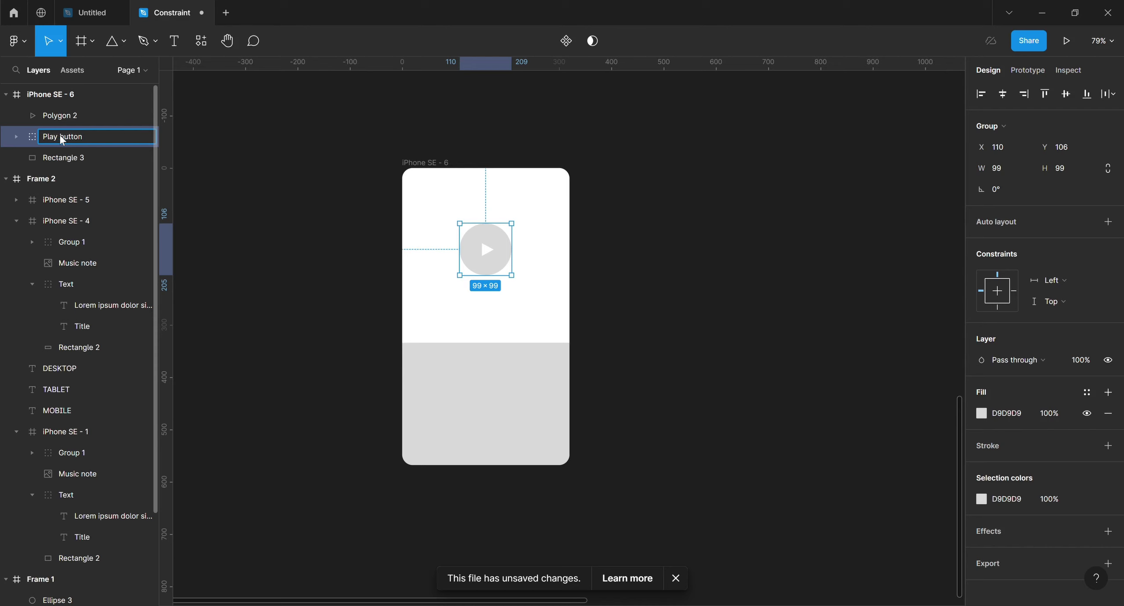
key(Return)
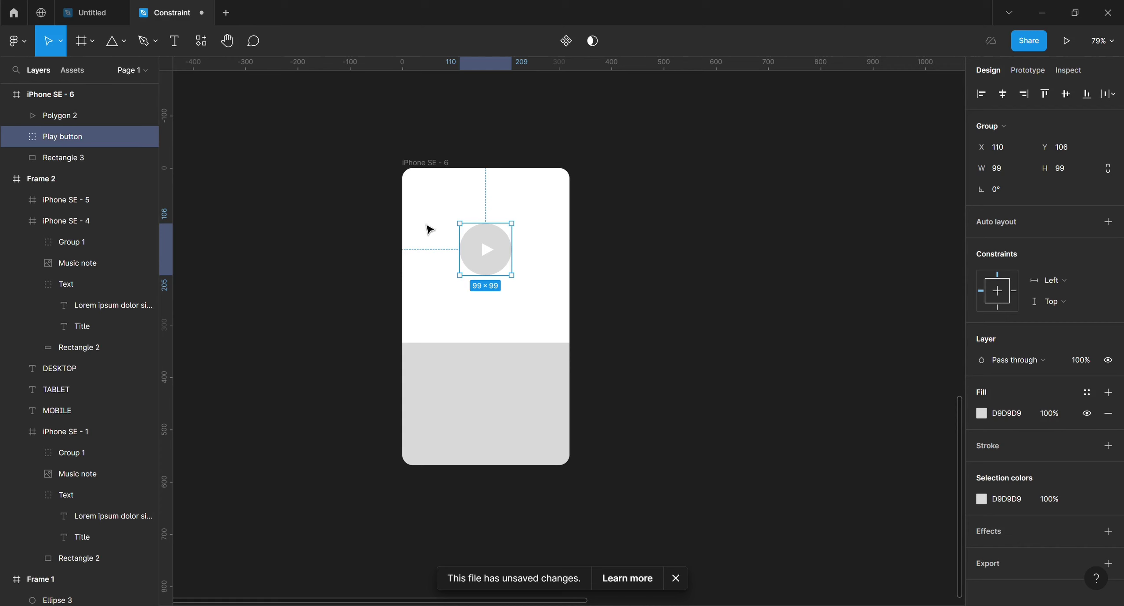
- Add an Inter Semi Bold 20 'Title' text layer on the grey block and duplicate it
click(457, 393)
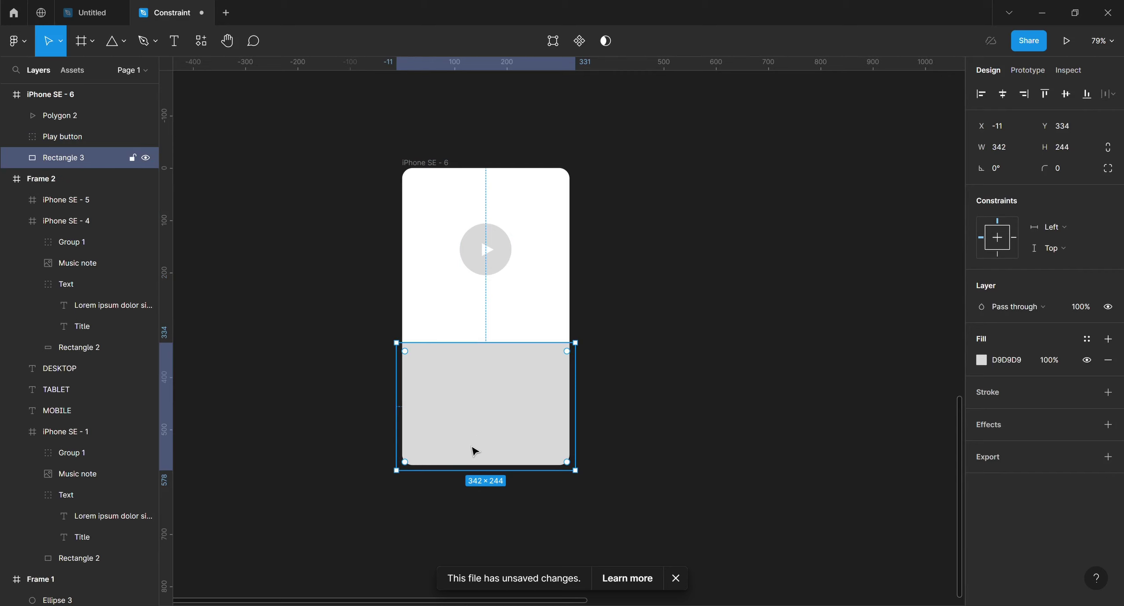
click(175, 42)
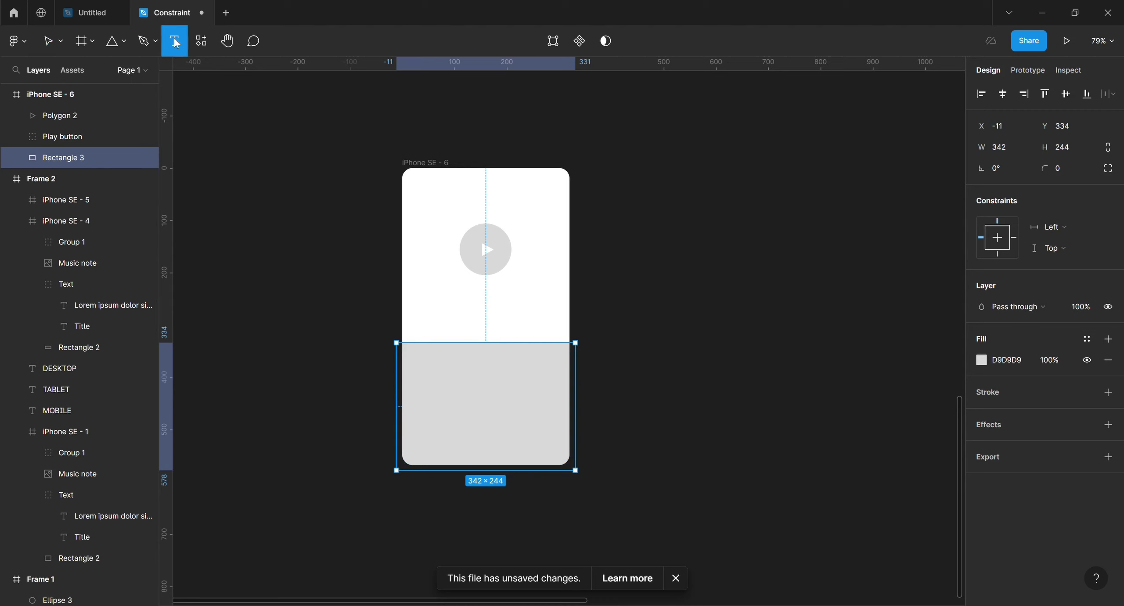
click(430, 383)
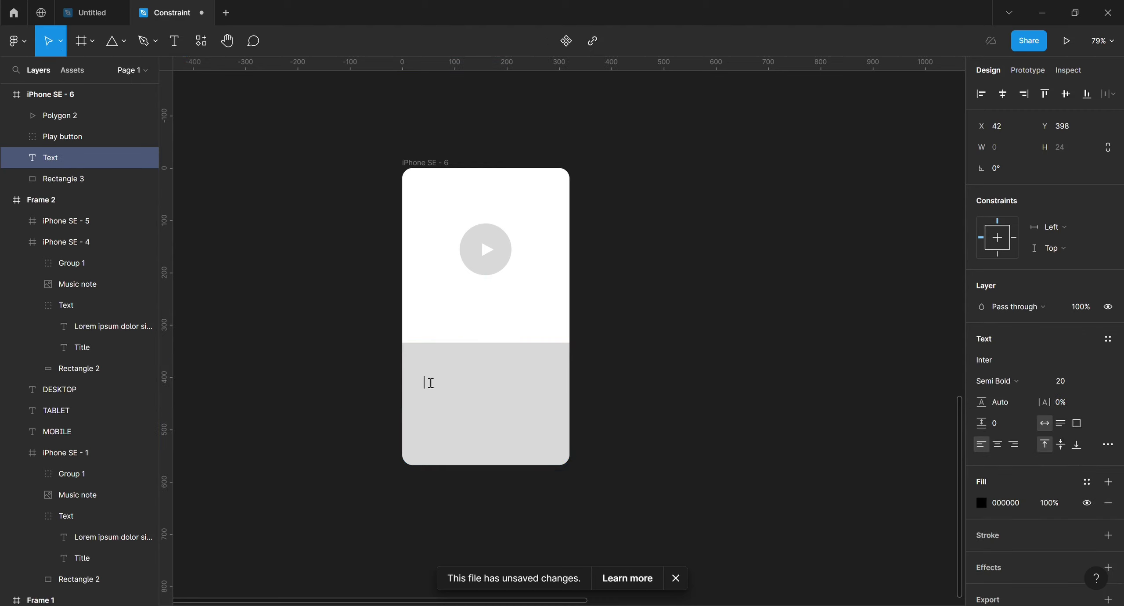
text(Title)
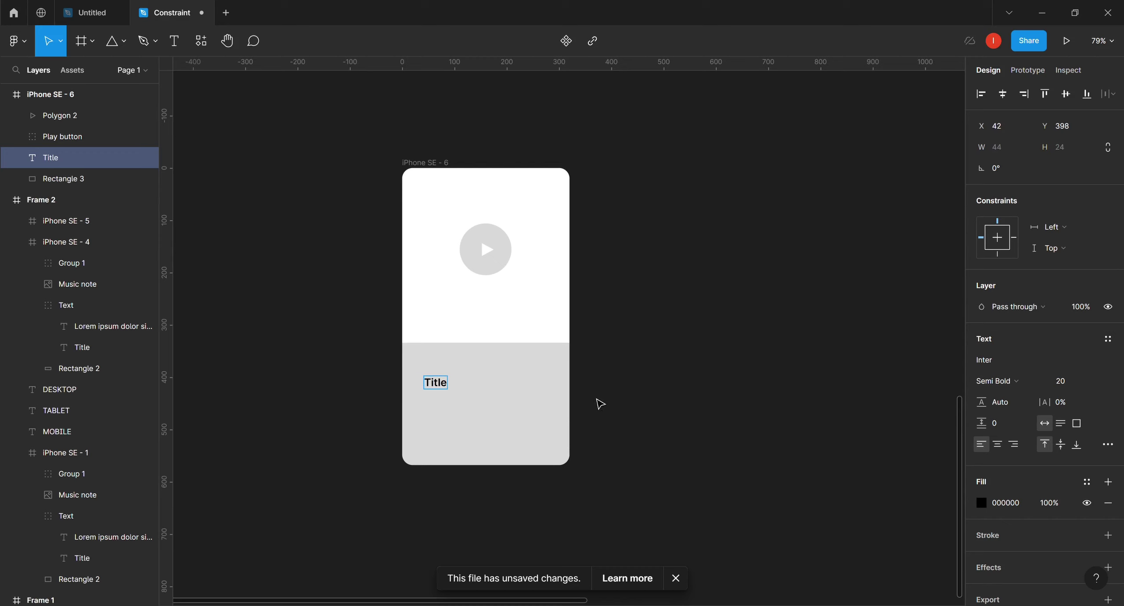
key(Escape)
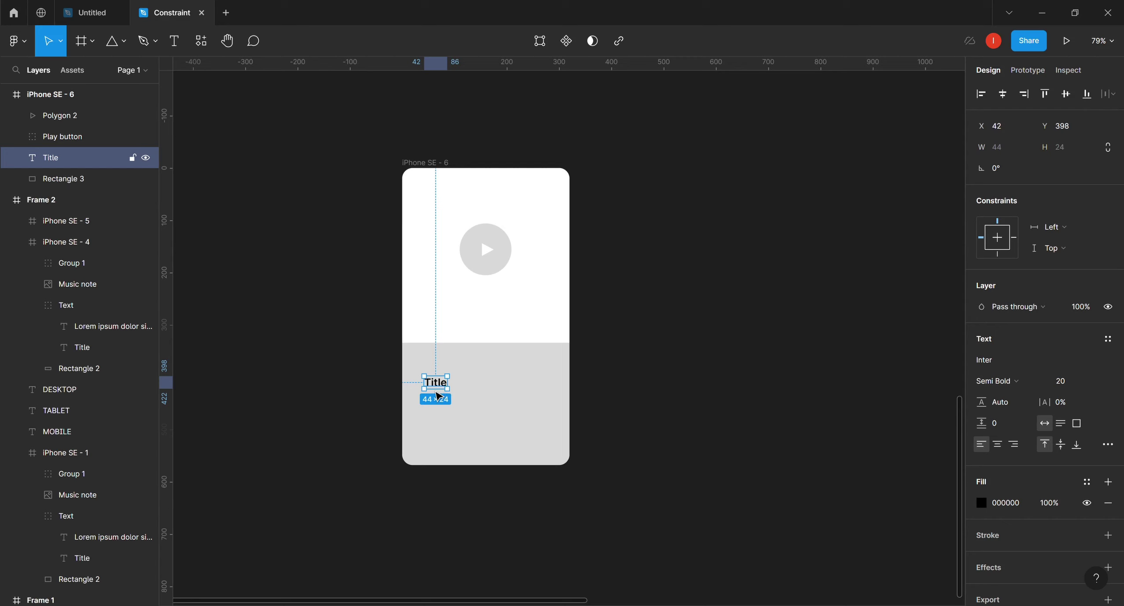
key(ctrl+d)
- Move the Title copy just below the original and show the Plugins list in Resources
mouse_move(438, 390)
mouse_down()
mouse_move(442, 421)
mouse_move(432, 400)
mouse_up()
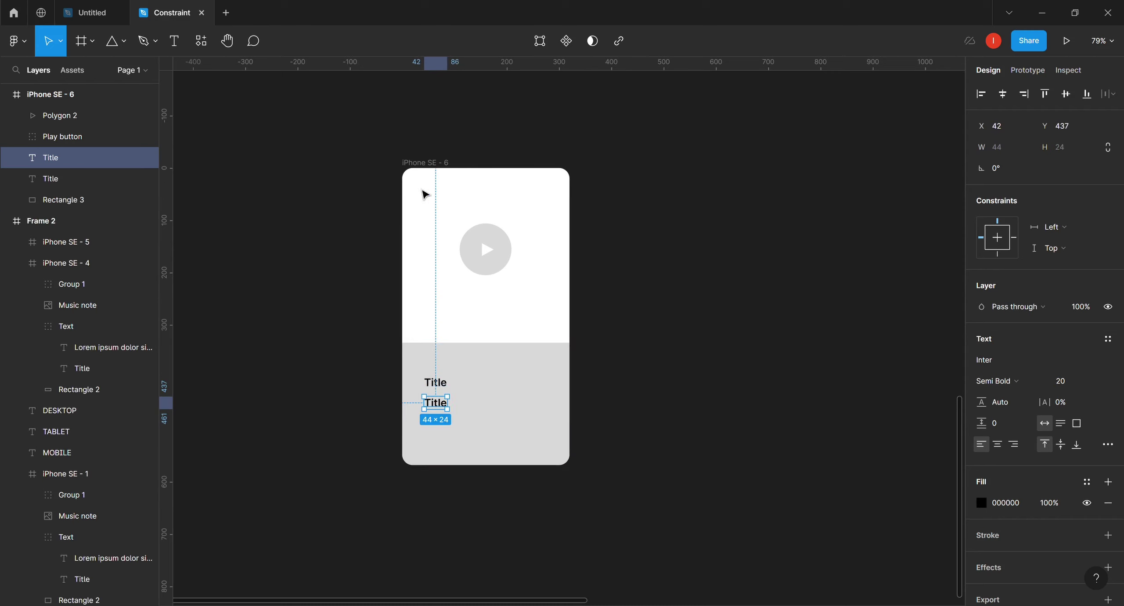
click(201, 41)
click(201, 41)
click(201, 41)
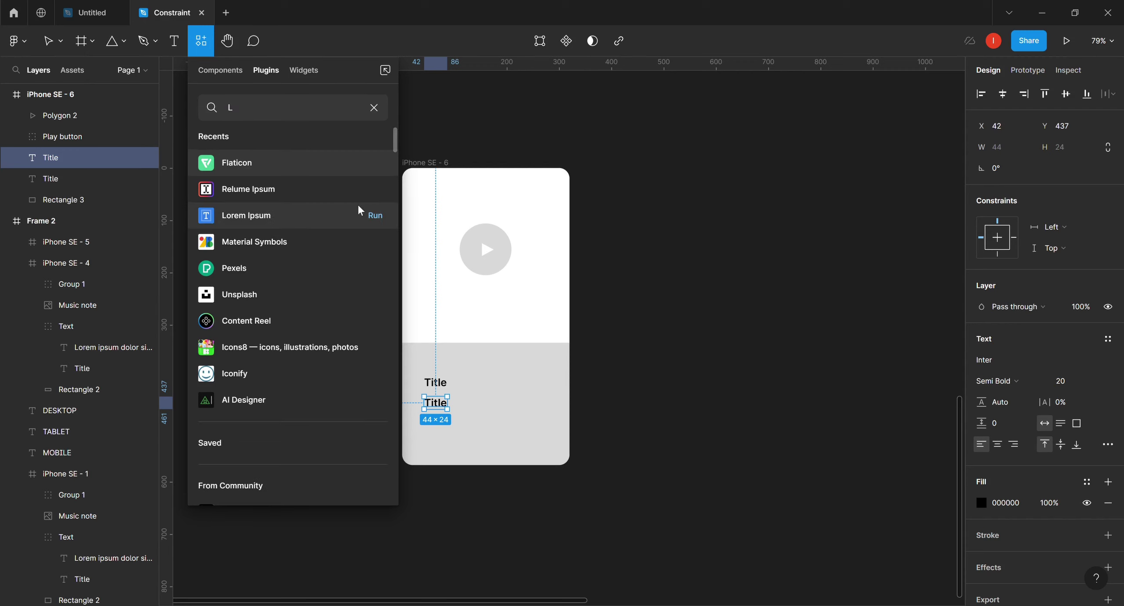
- Run the Lorem Ipsum plugin to fill the copied text with 2 sentences
click(376, 213)
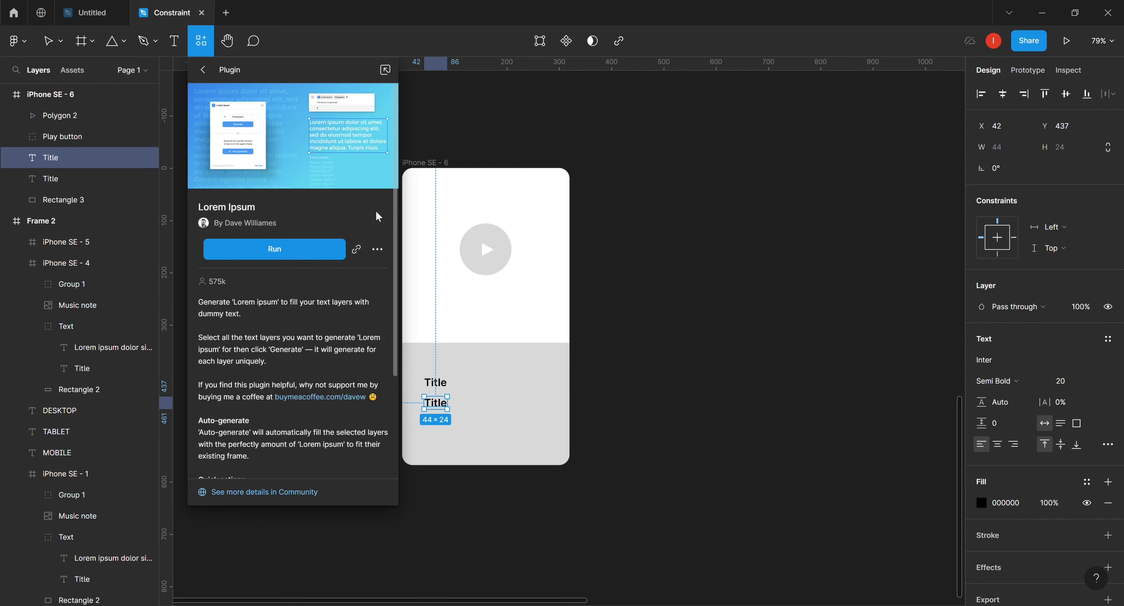
click(274, 250)
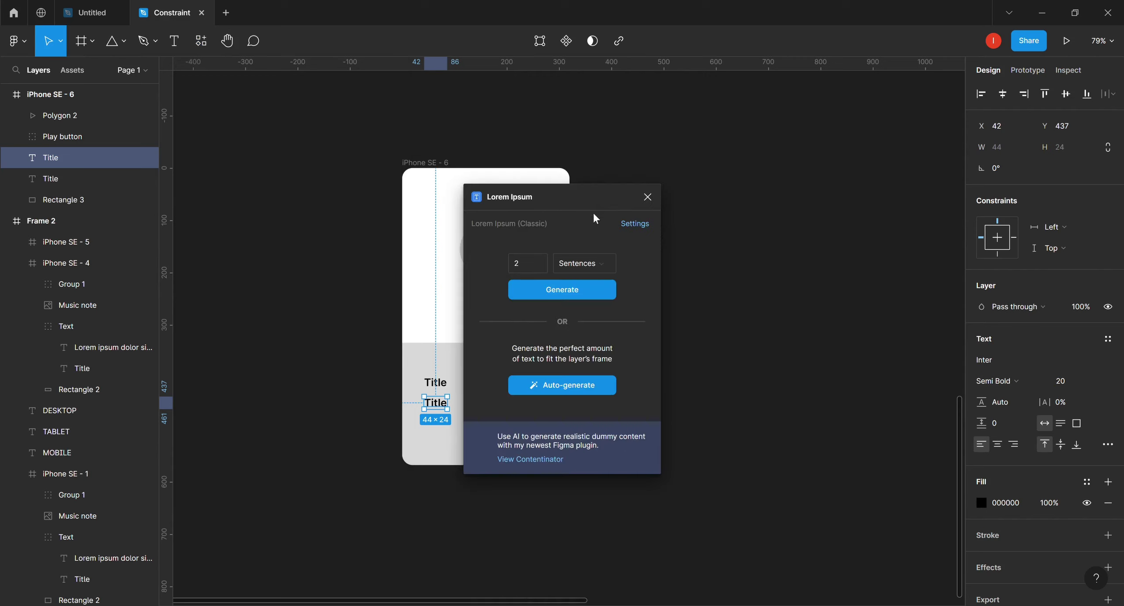
click(567, 292)
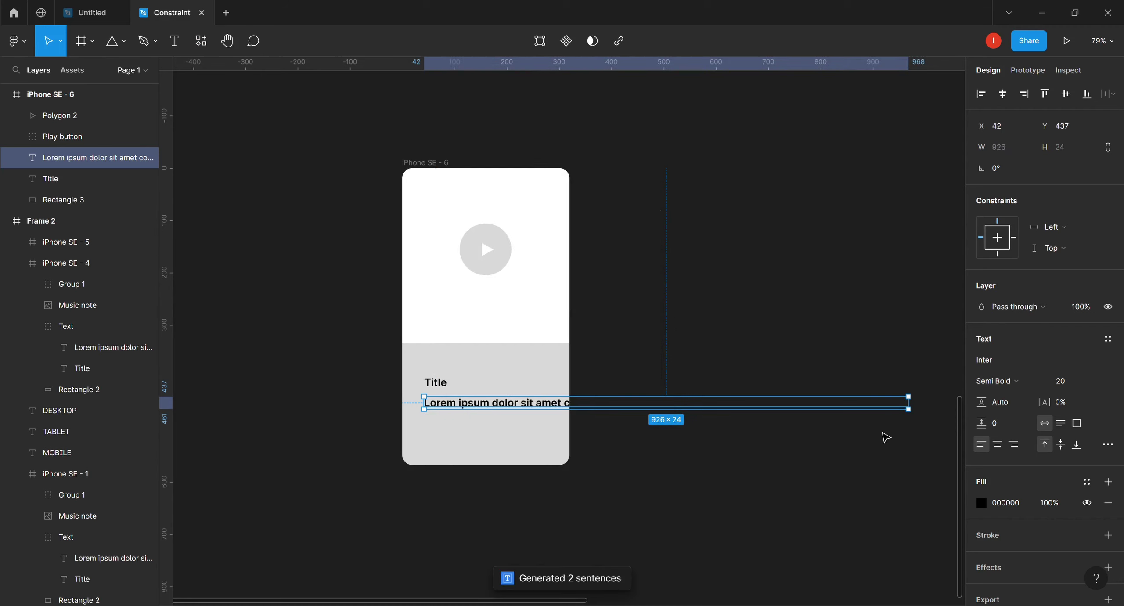
- Move the Lorem ipsum text left into the grey panel so it wraps as a 195-wide block under Title
drag(814, 409, 680, 417)
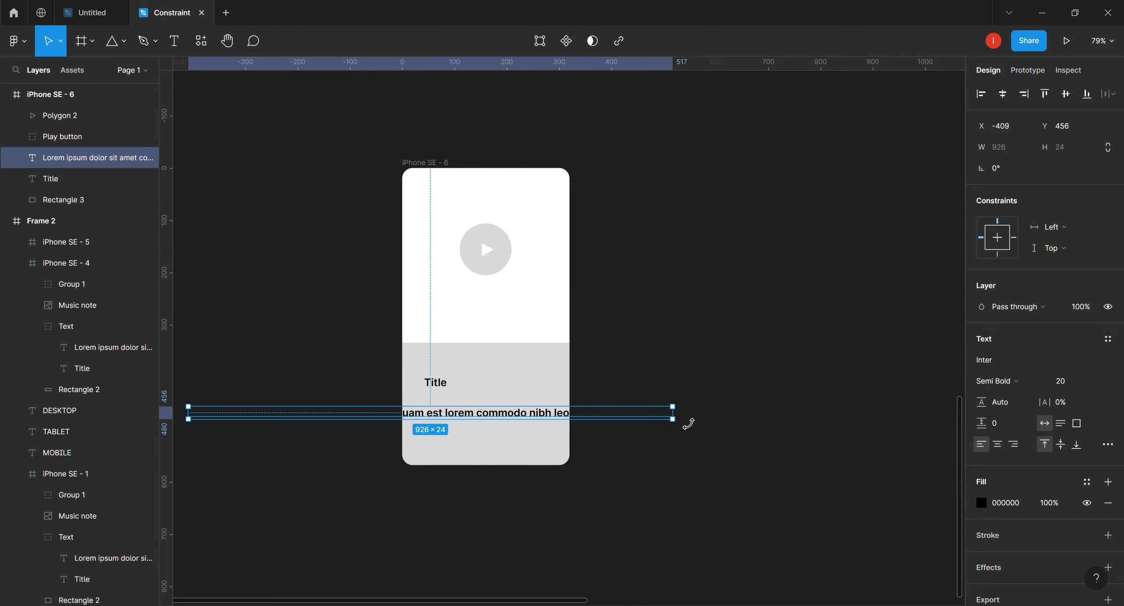
drag(514, 418, 479, 404)
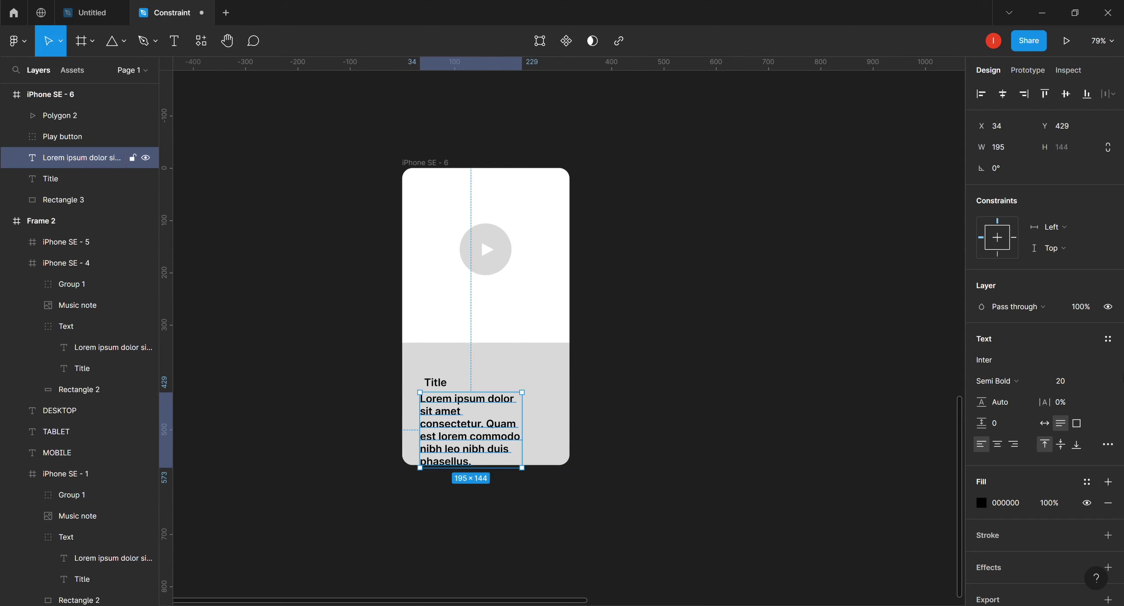
- Set the Lorem ipsum paragraph to Inter Regular, size 14
click(1045, 379)
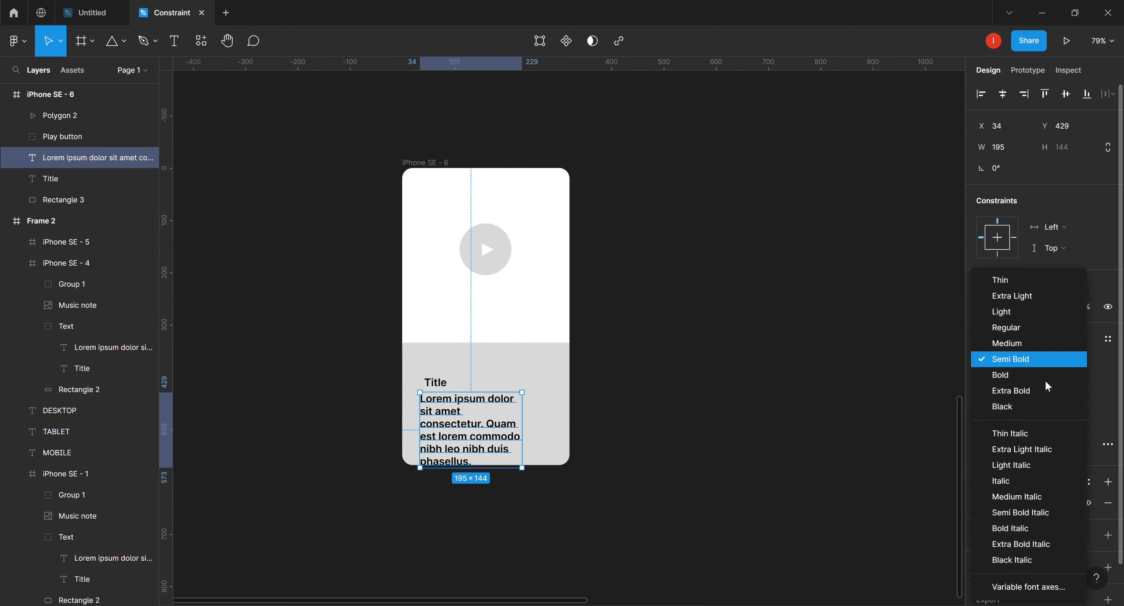
key(Escape)
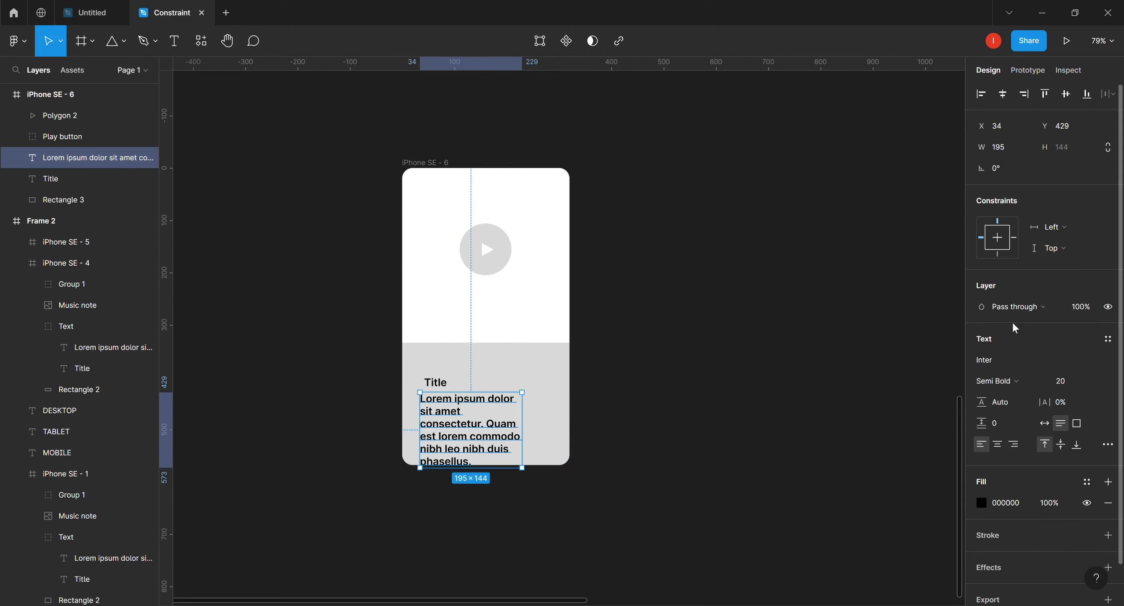
click(1096, 384)
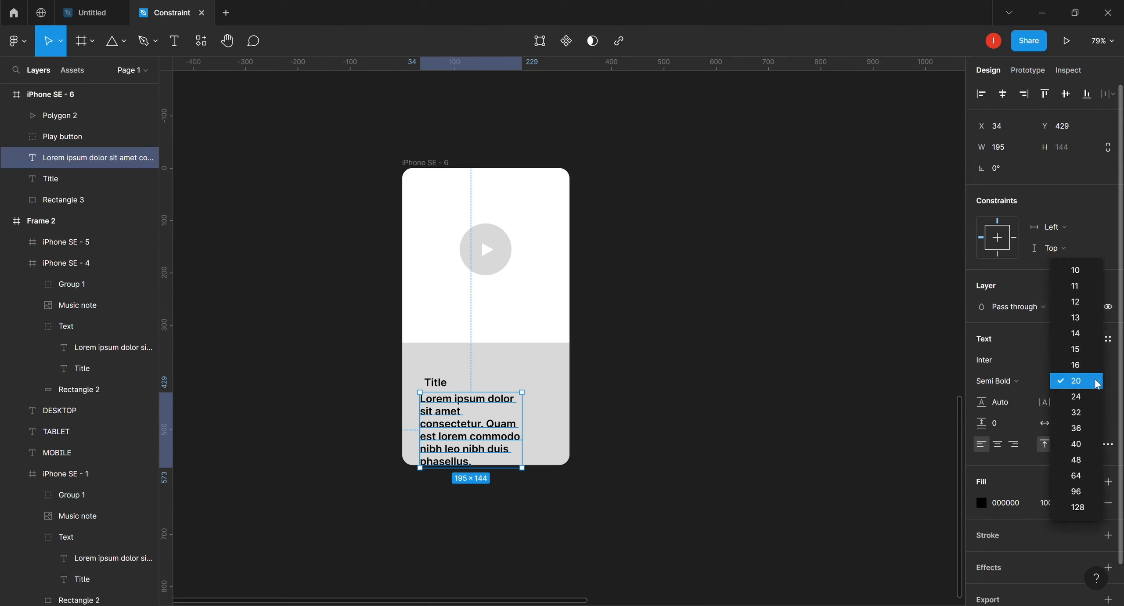
click(1078, 333)
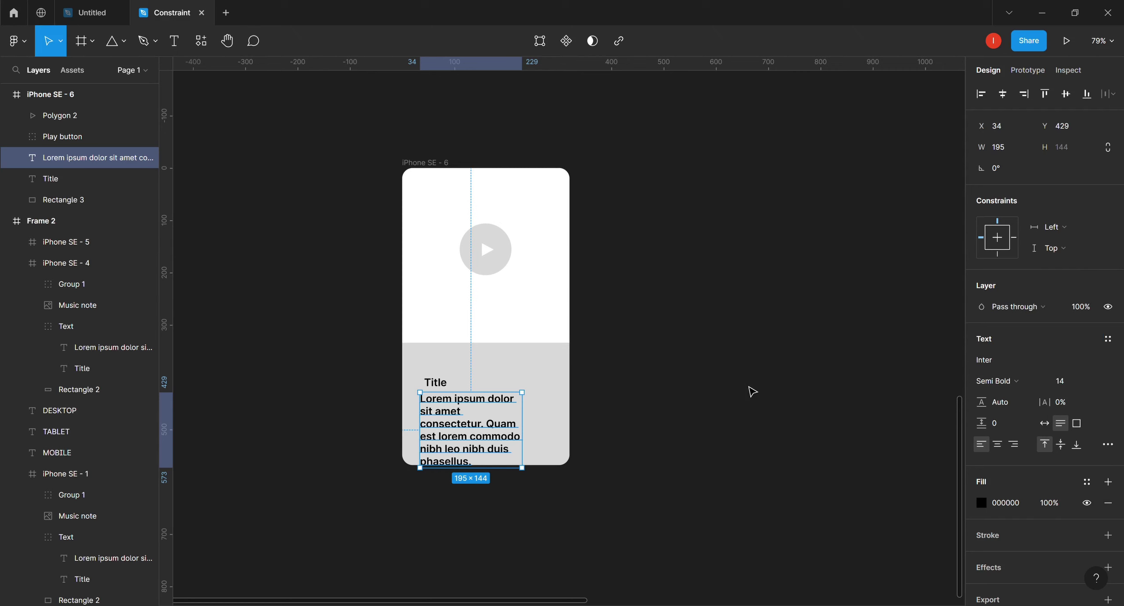
click(679, 405)
click(514, 427)
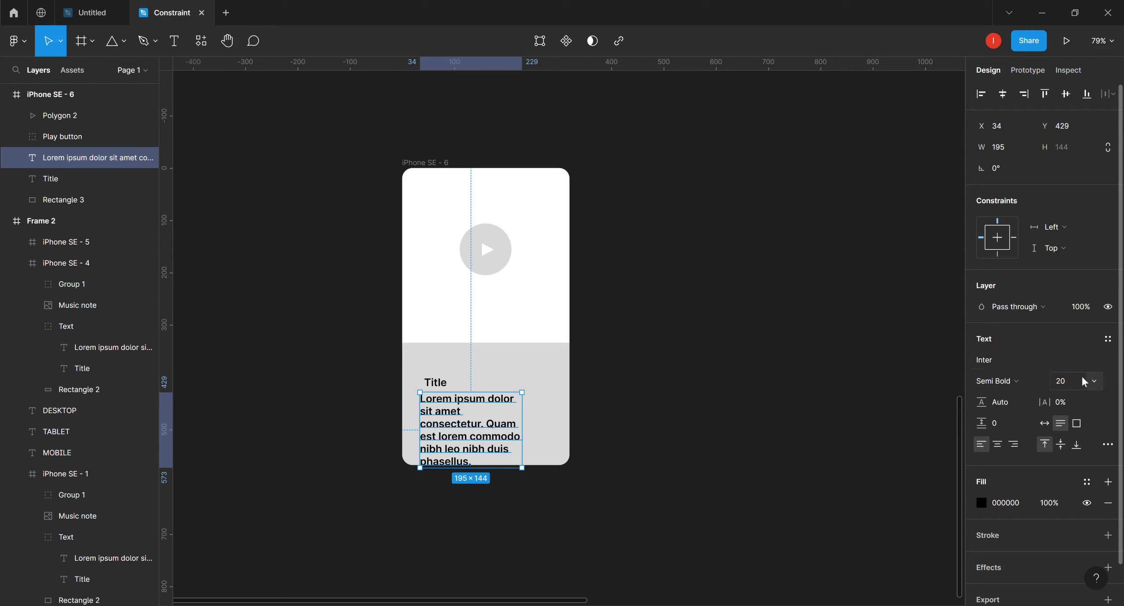
click(1094, 383)
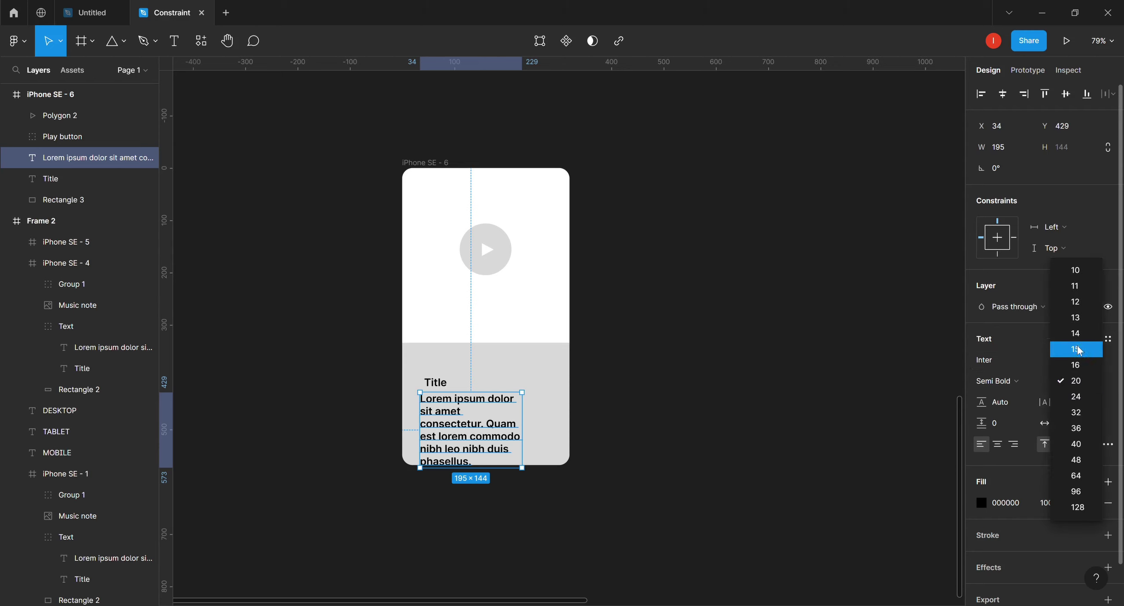
click(1075, 331)
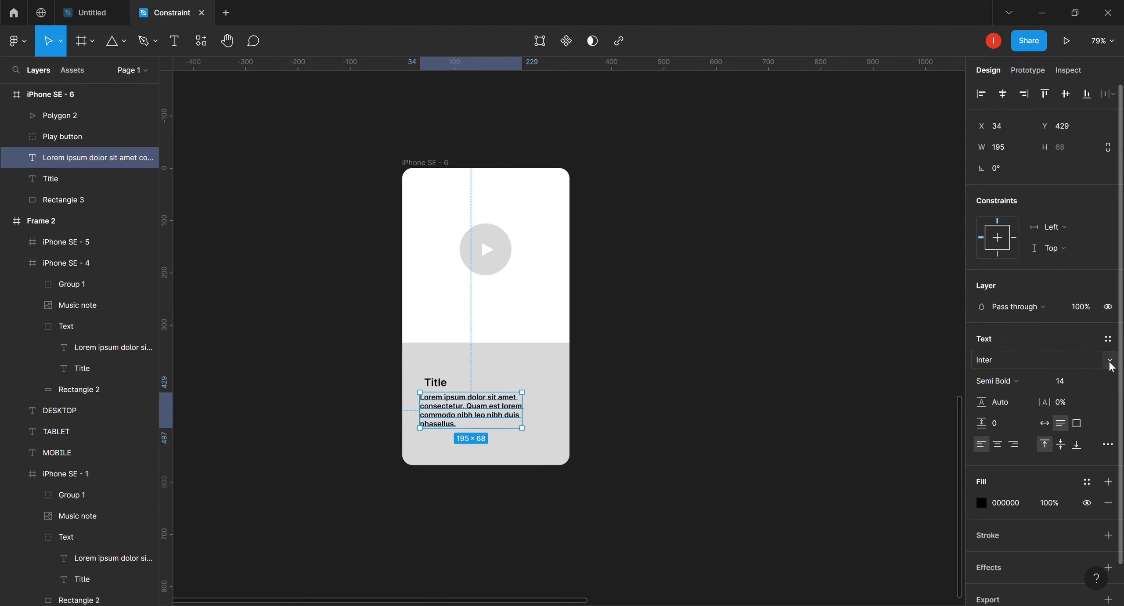
click(1038, 383)
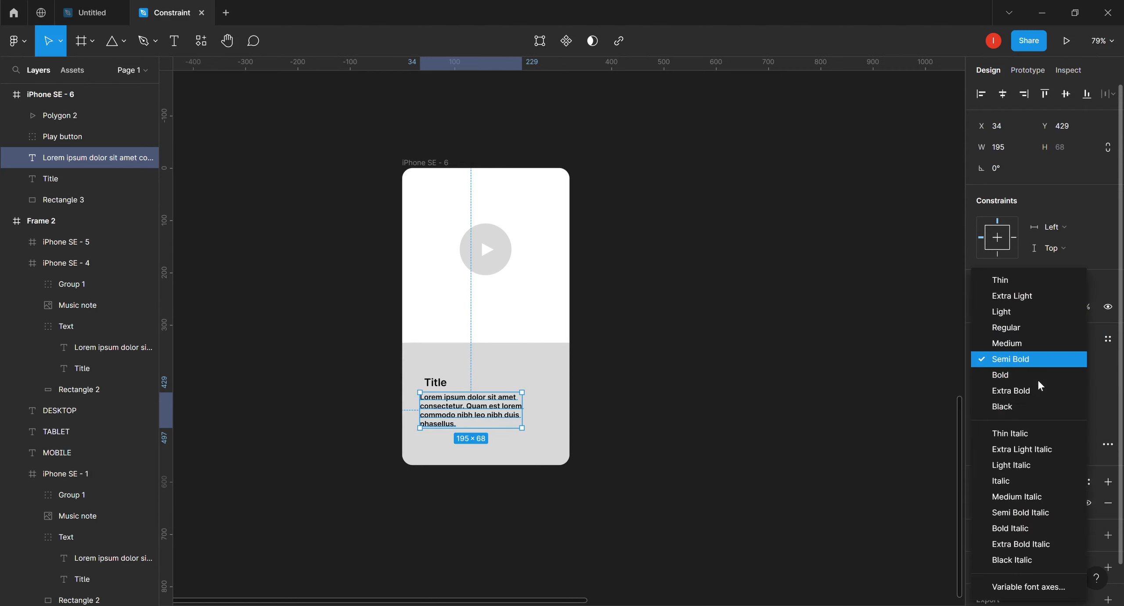
click(1008, 328)
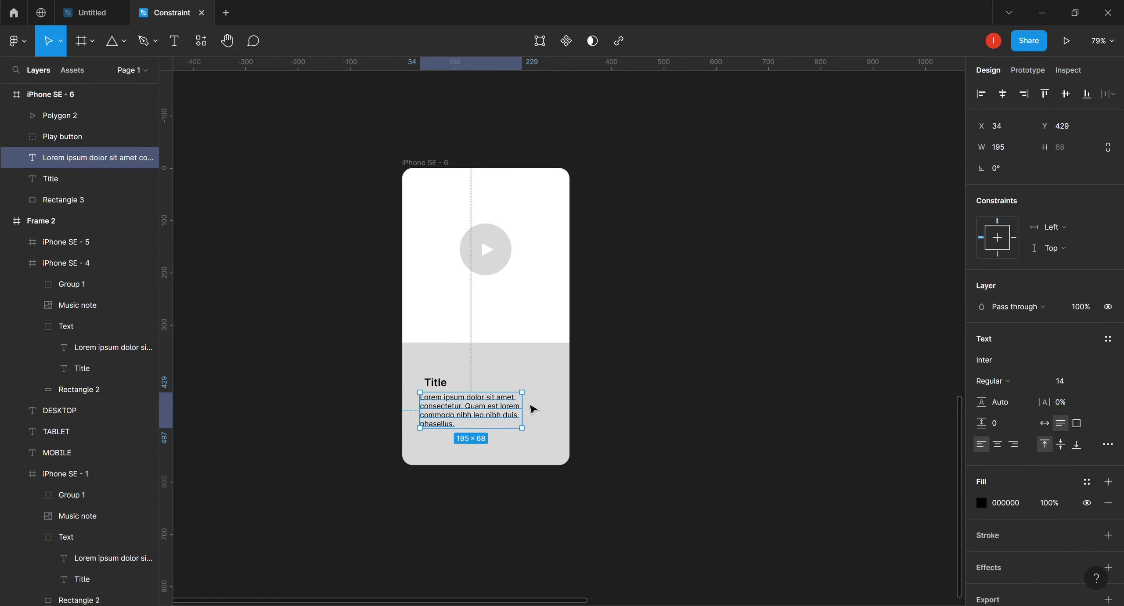
- Align Title's left edge with the paragraph and narrow the paragraph to 164×68 so it wraps
click(445, 390)
drag(444, 389, 441, 390)
click(512, 417)
drag(531, 416, 518, 414)
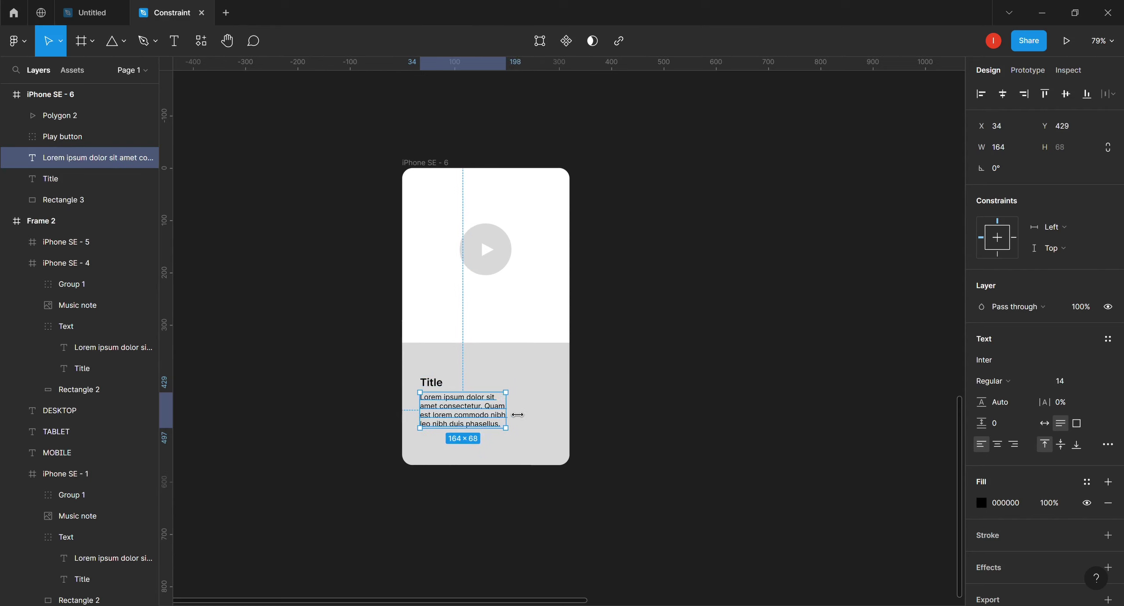
click(628, 365)
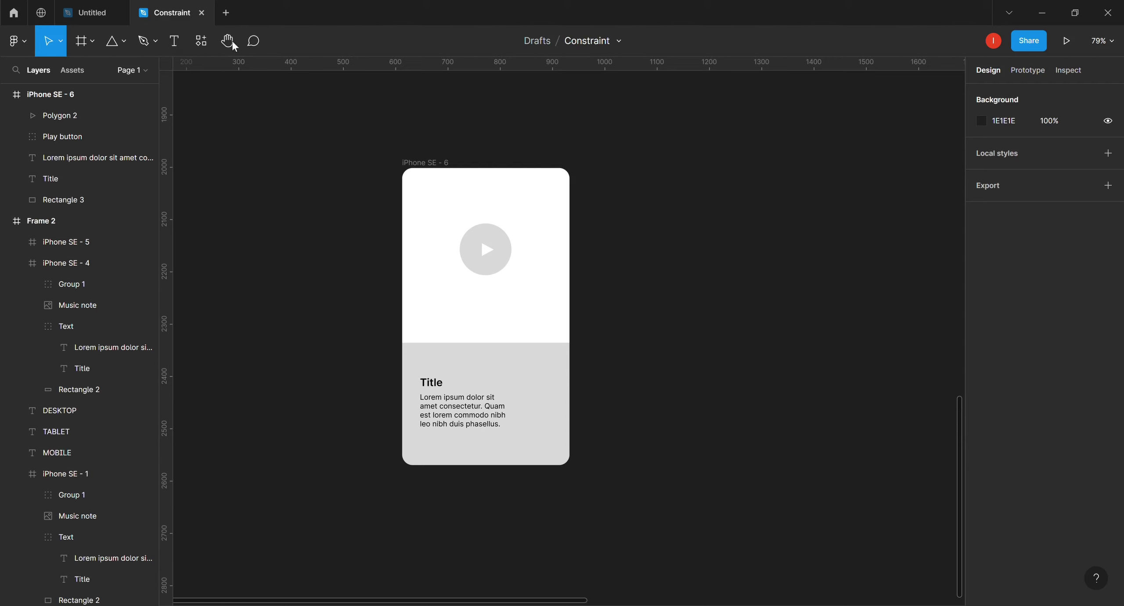
- Place the first black music-note icon from a Flaticon 'music' search onto the card
click(201, 41)
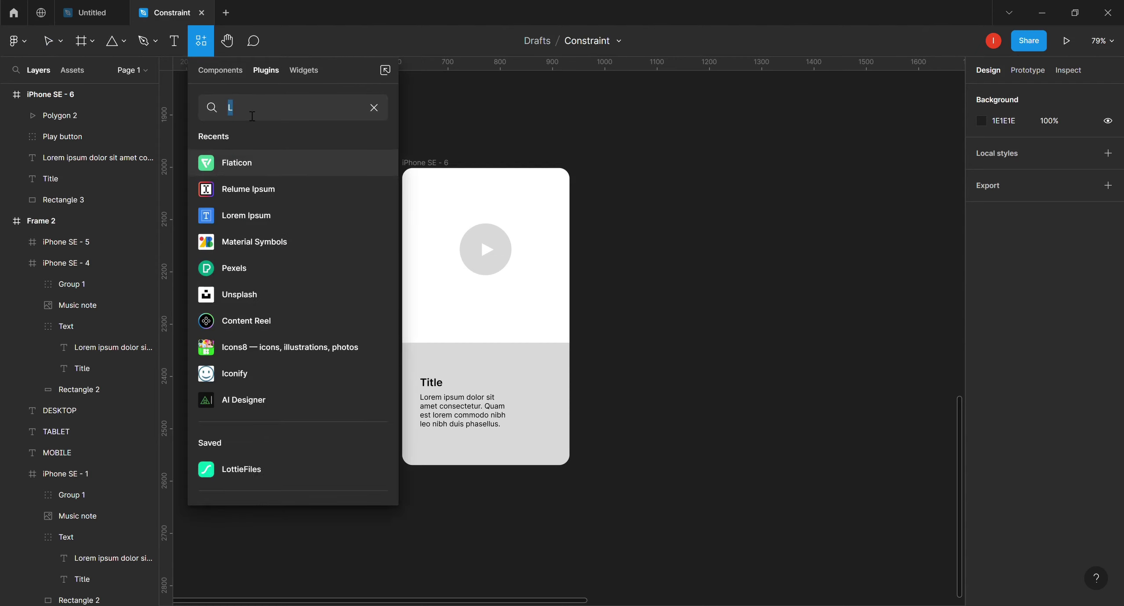
click(238, 167)
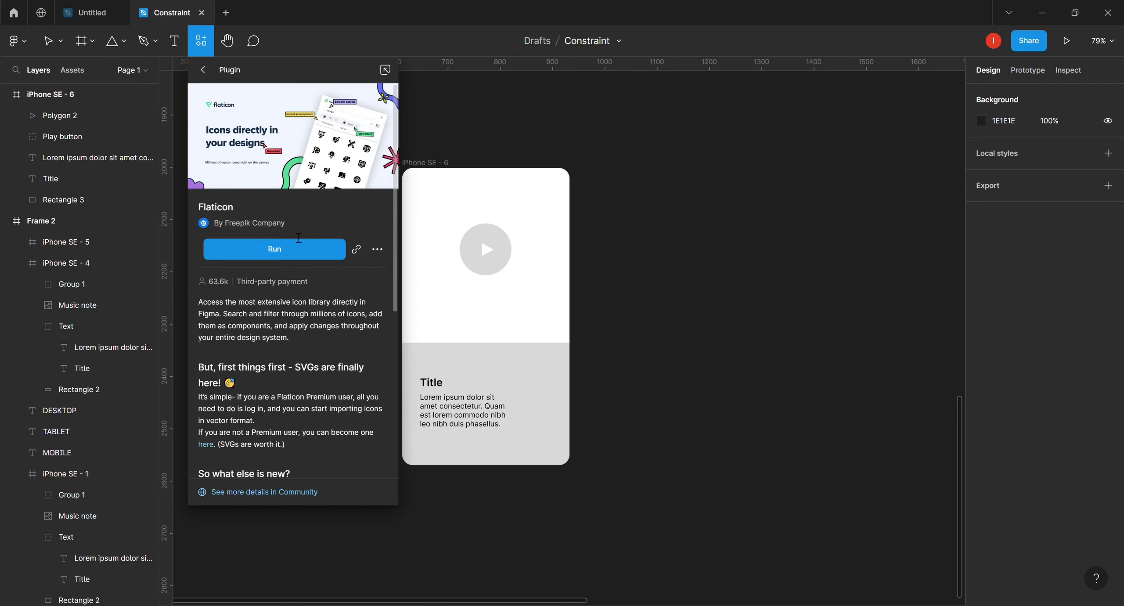
click(295, 256)
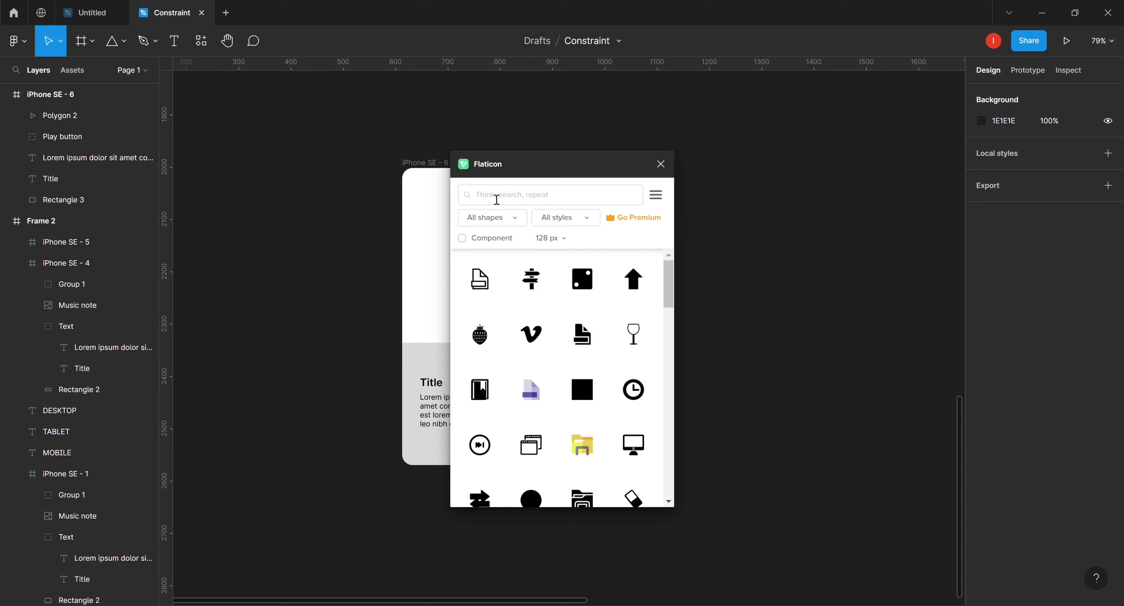
text(m)
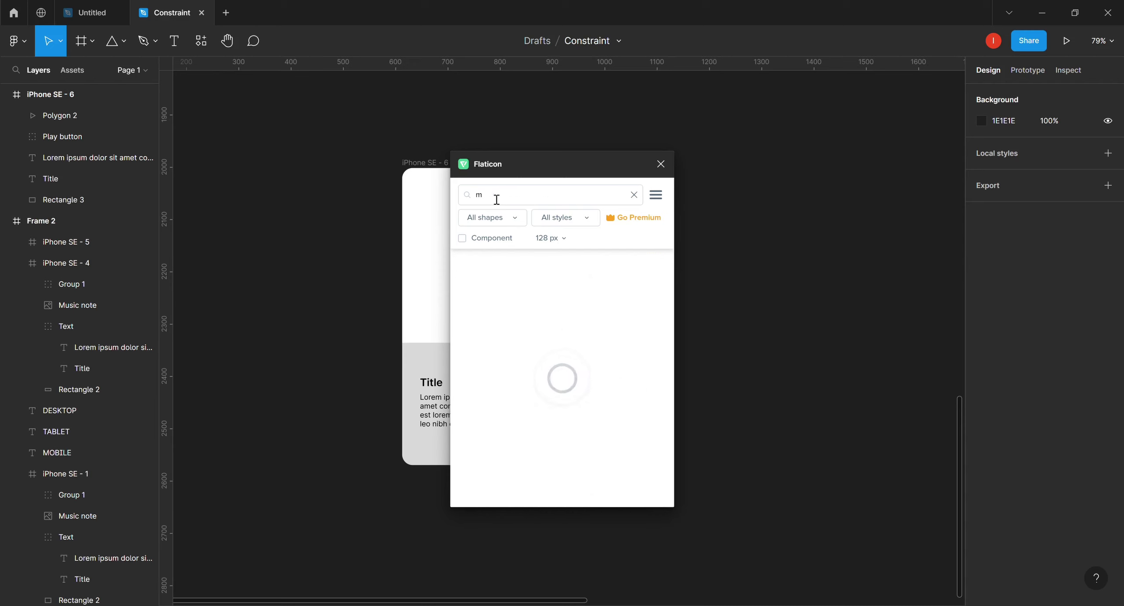
text(usic)
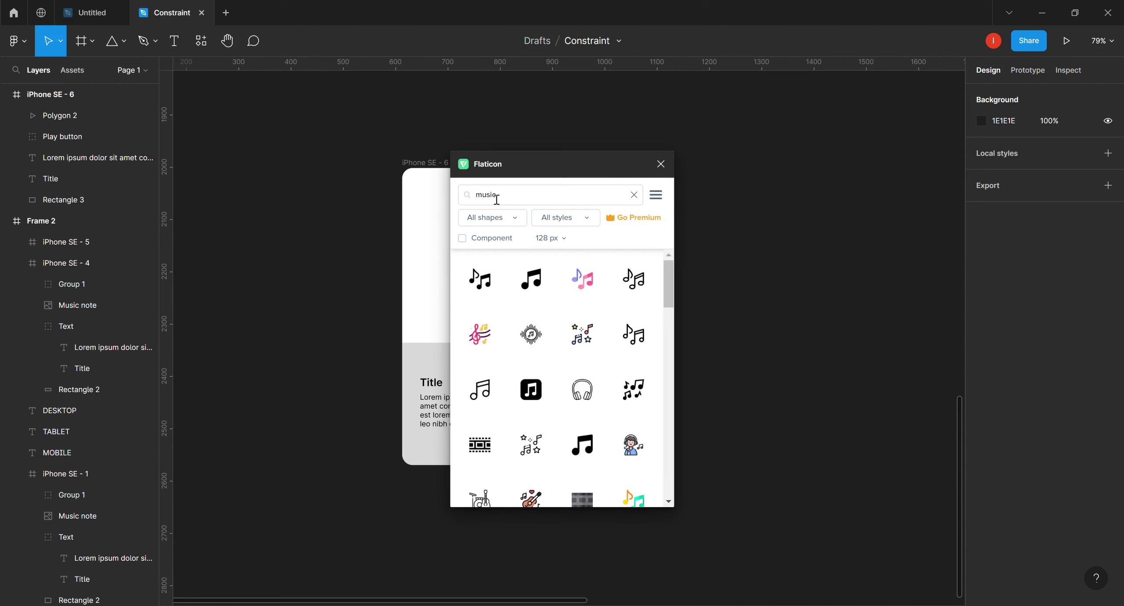
click(483, 283)
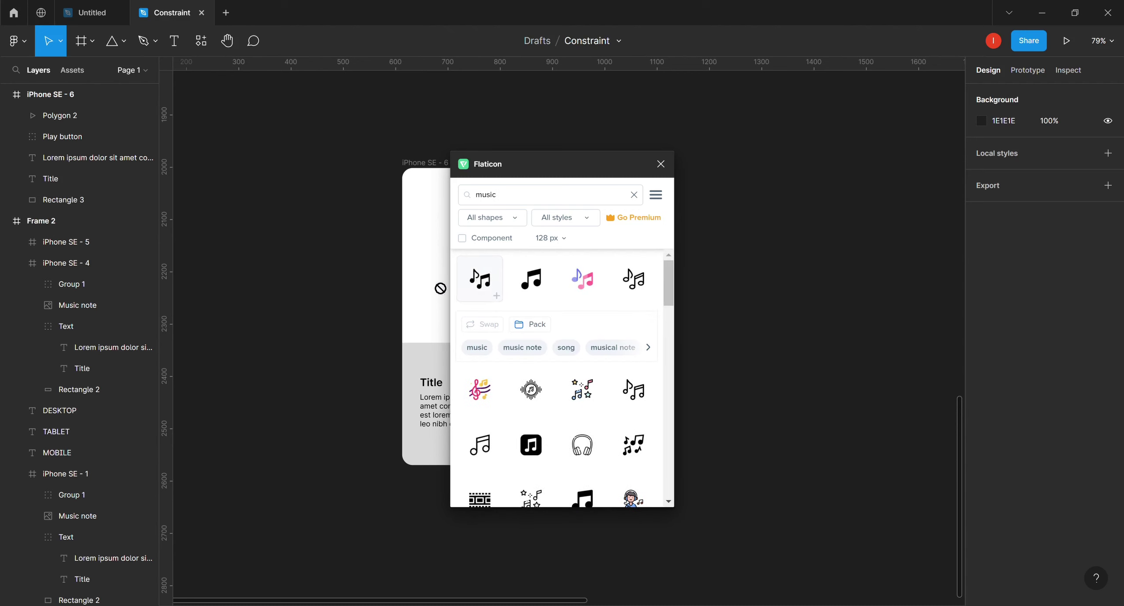
drag(438, 288, 438, 287)
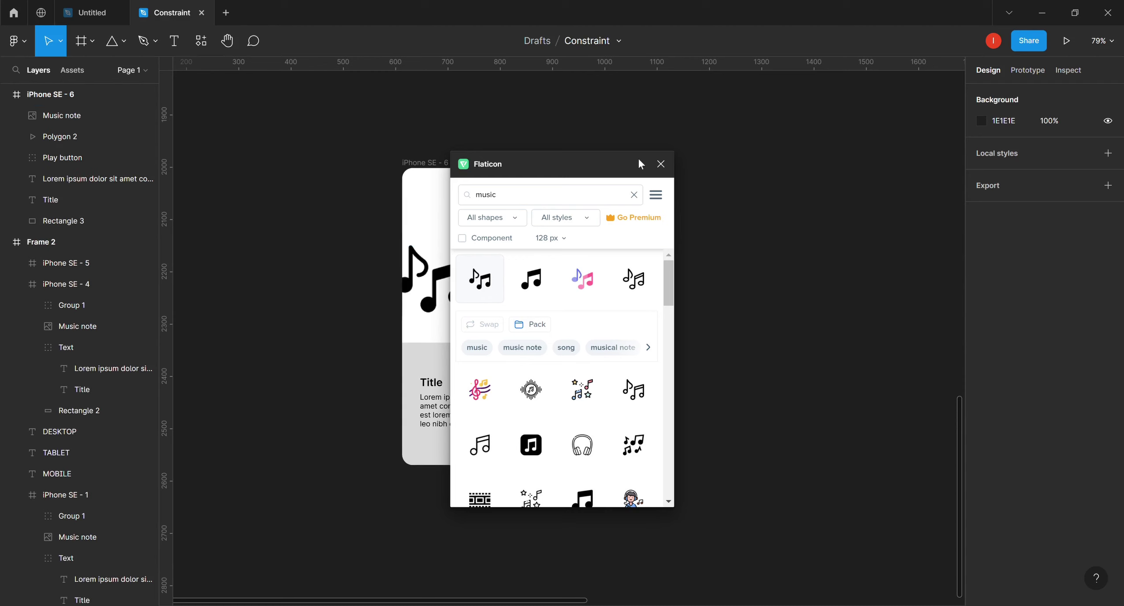
click(661, 164)
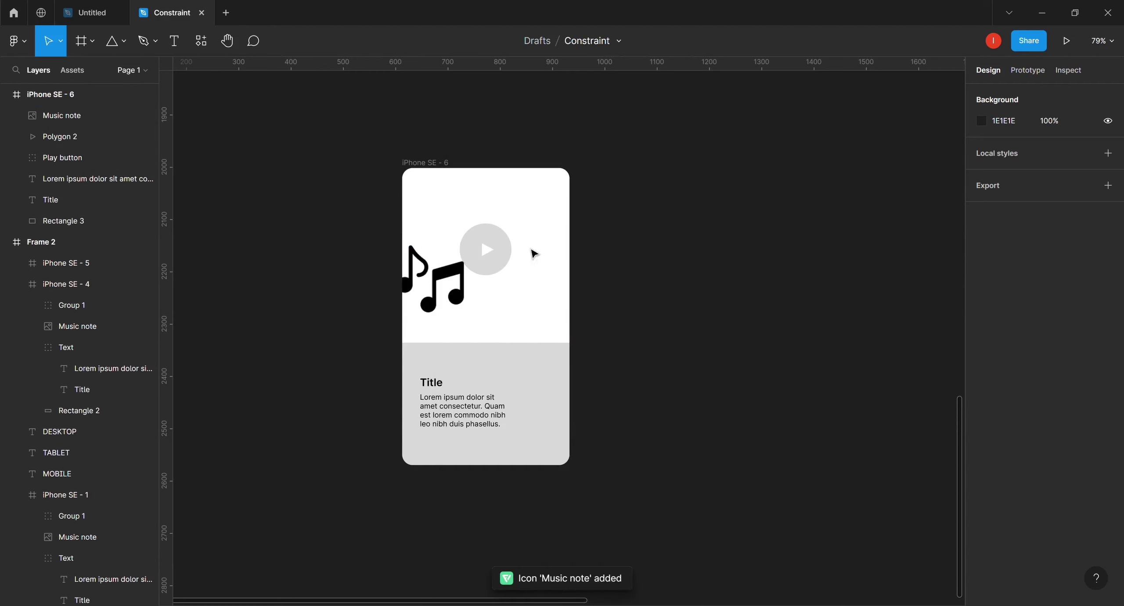
- Set the music note to 10% opacity, move it bottom-right and resize it to 104×104
click(438, 291)
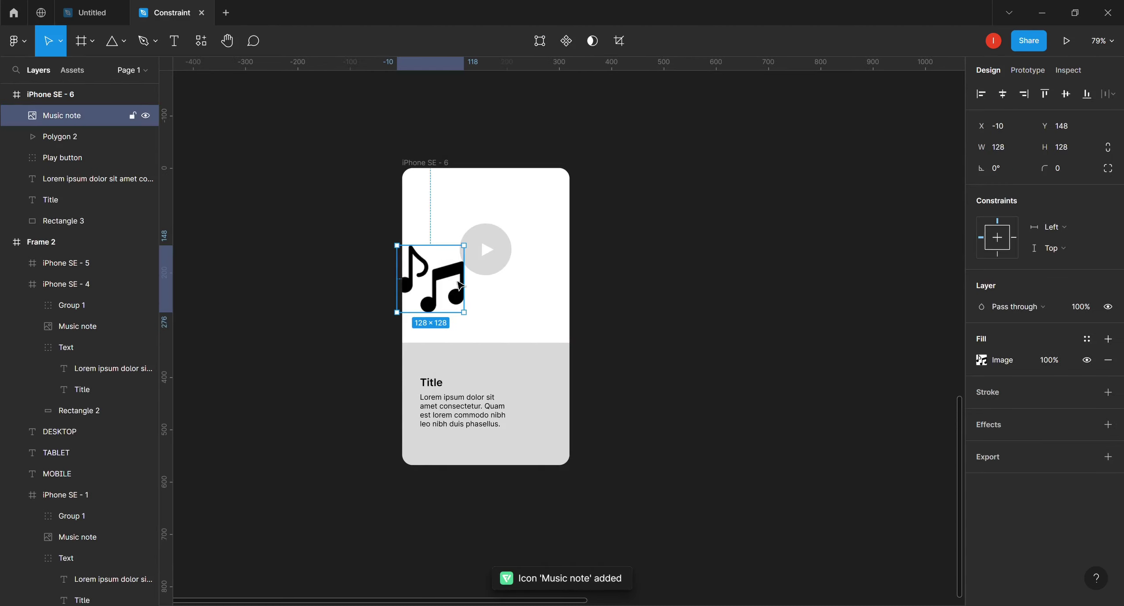
click(1085, 308)
text(10)
key(Return)
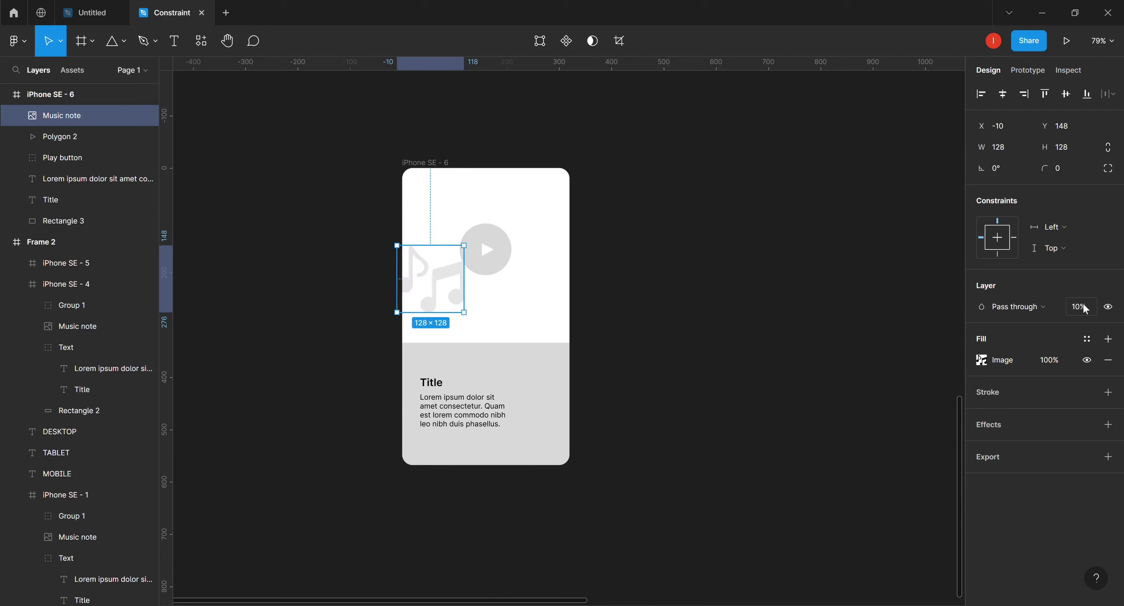
drag(446, 289, 580, 411)
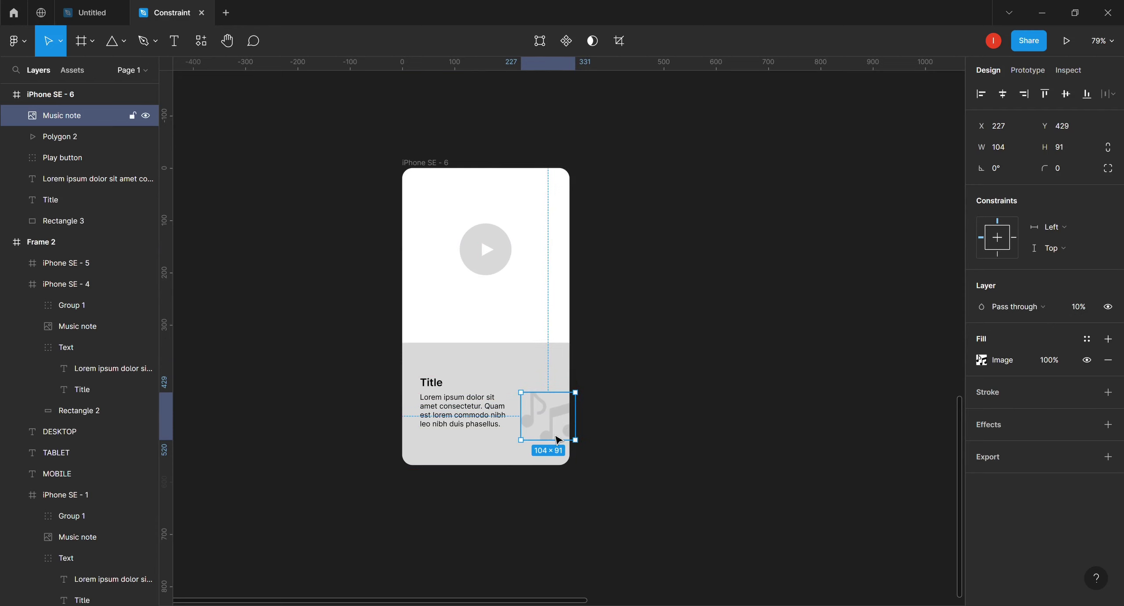
drag(556, 454, 566, 432)
click(614, 404)
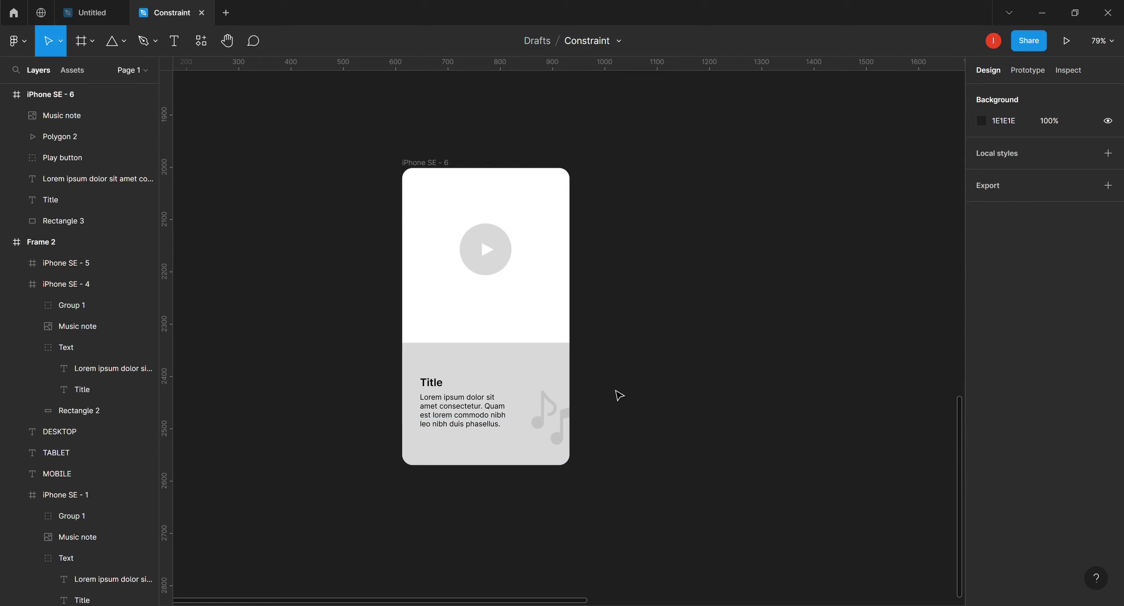
- Nudge the music-note watermark slightly down and to the right
click(567, 417)
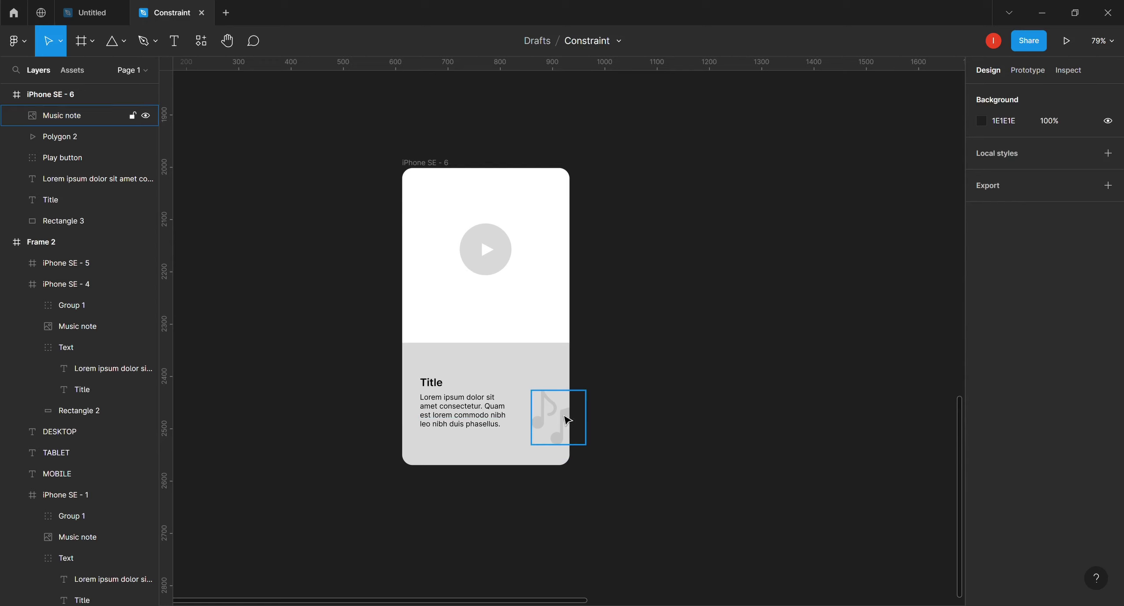
drag(567, 428, 573, 430)
click(632, 419)
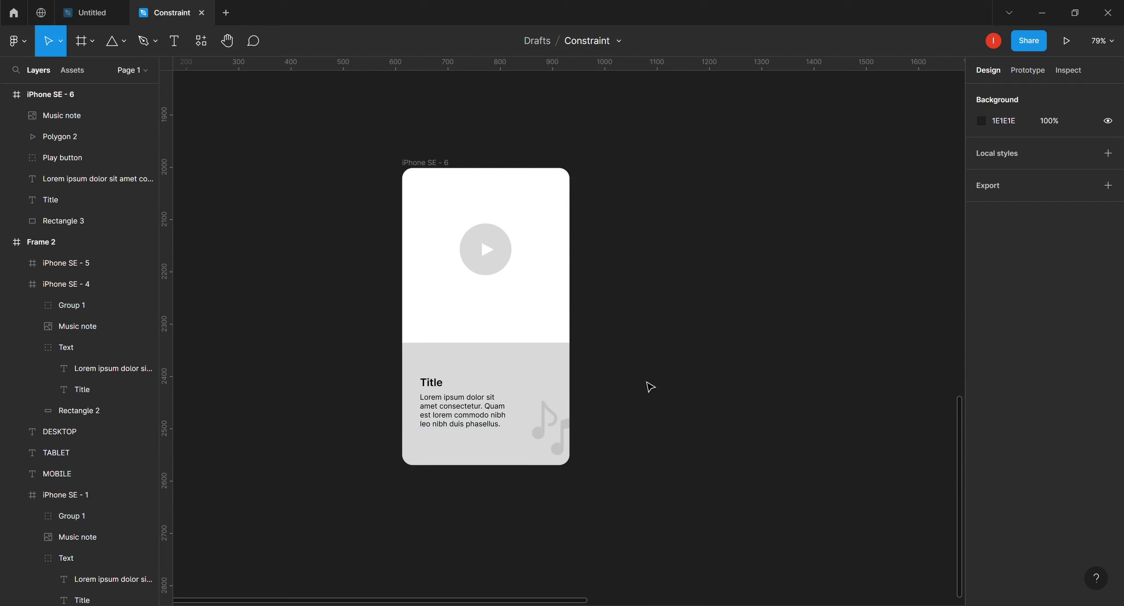
- Group Title and the Lorem ipsum paragraph and name the group 'Text'
click(434, 389)
shift+click(462, 417)
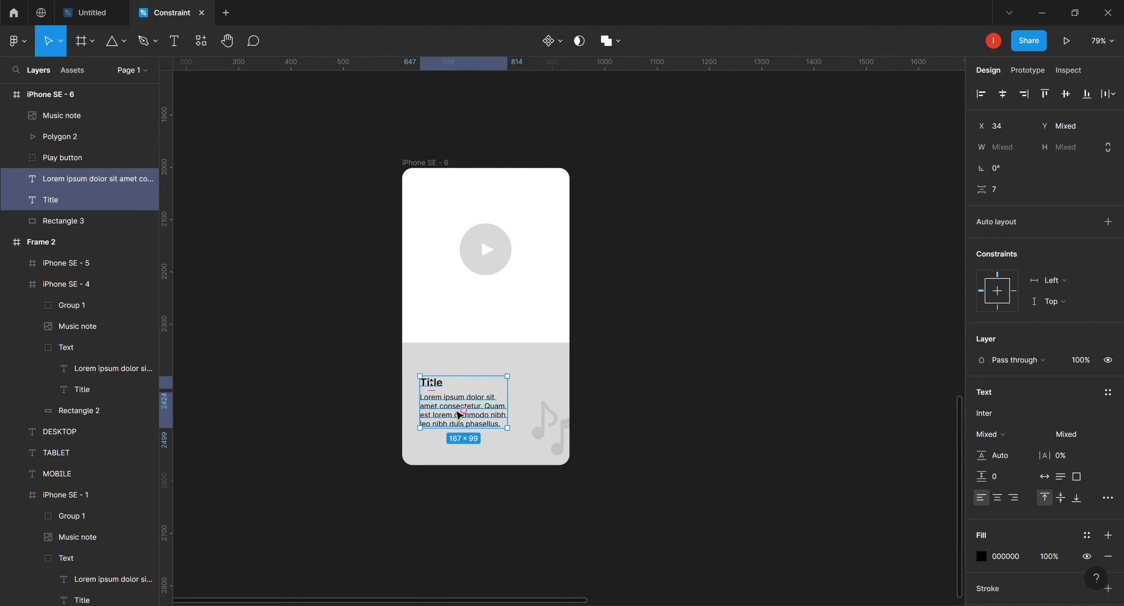
right_click(457, 415)
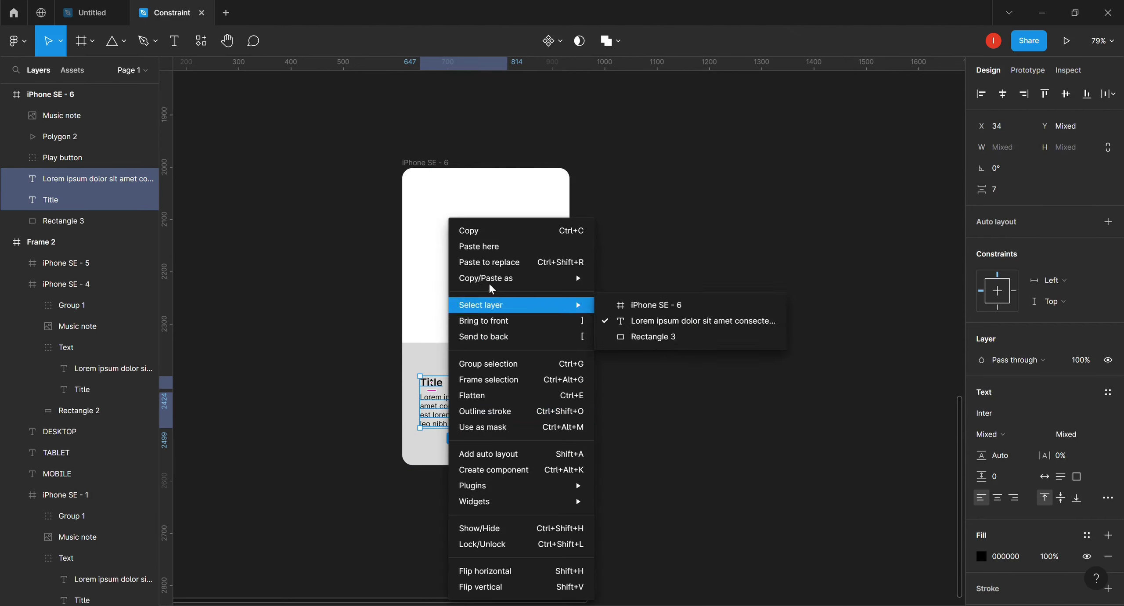
click(477, 364)
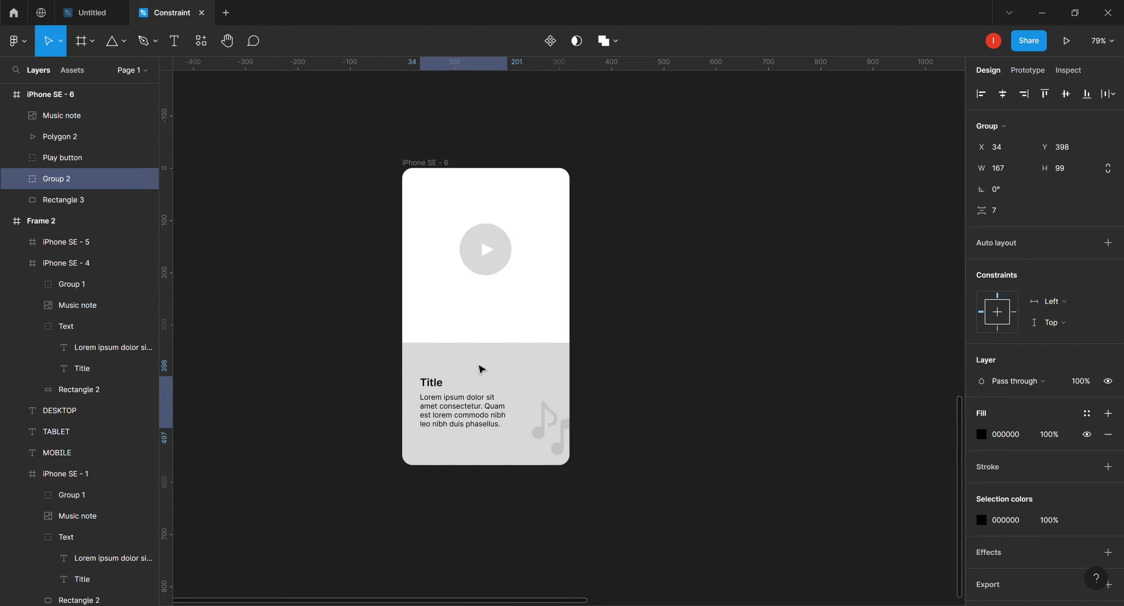
double_click(51, 180)
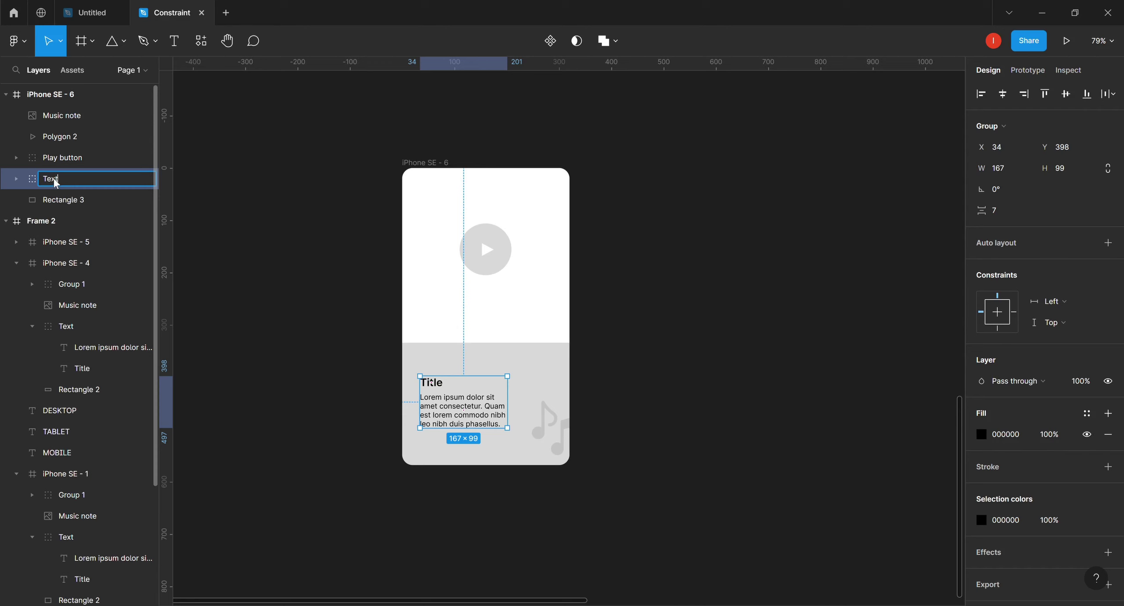
key(Return)
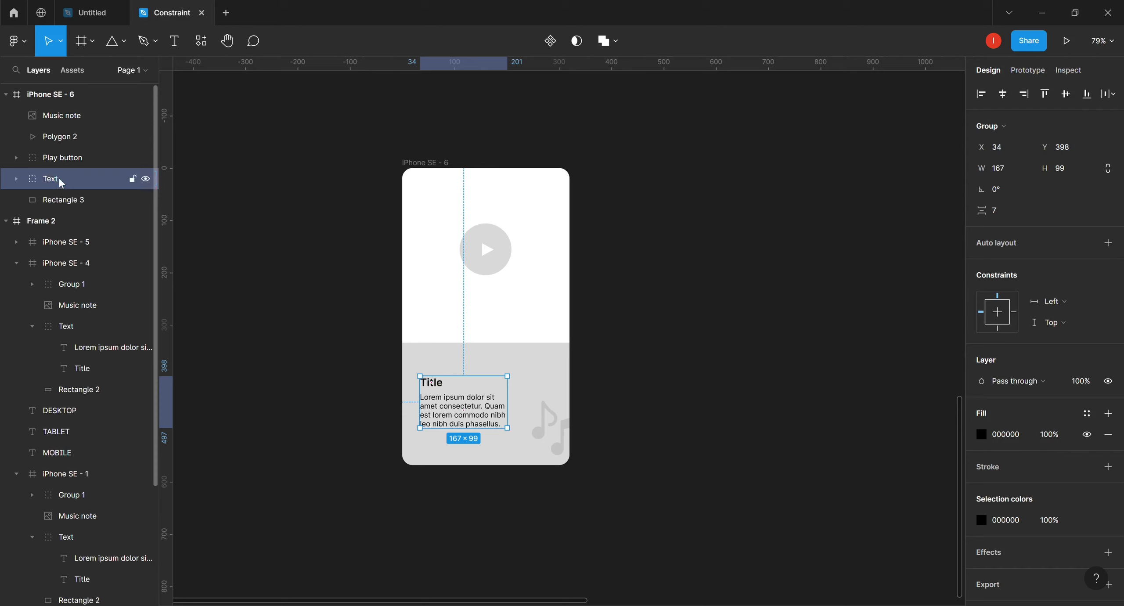
- Check the iPhone SE - 6 frame, then select the play button group
right_click(648, 254)
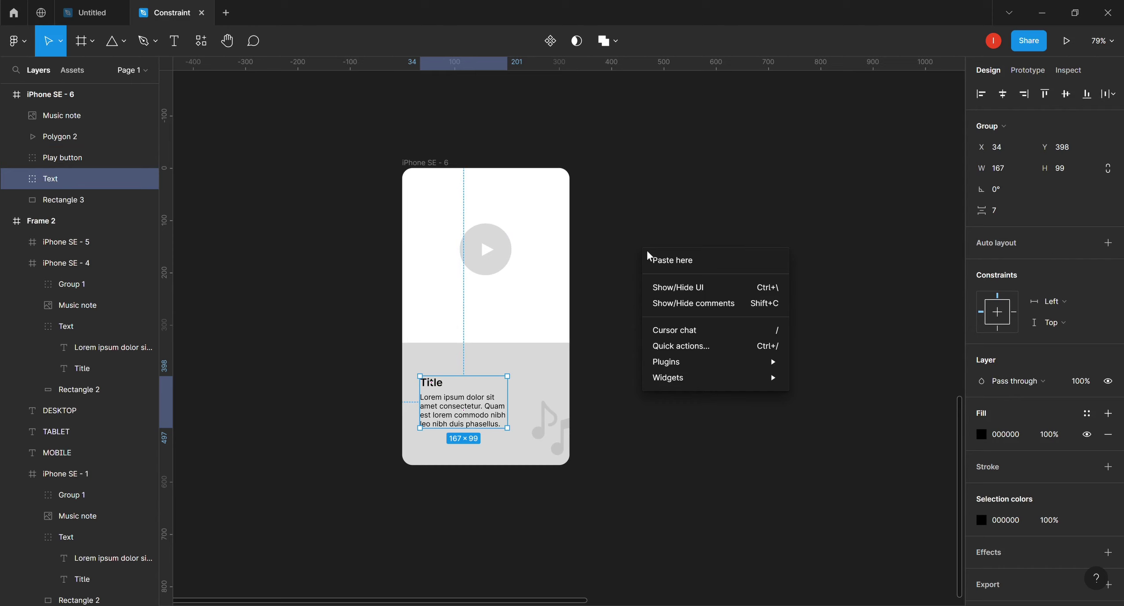
click(628, 220)
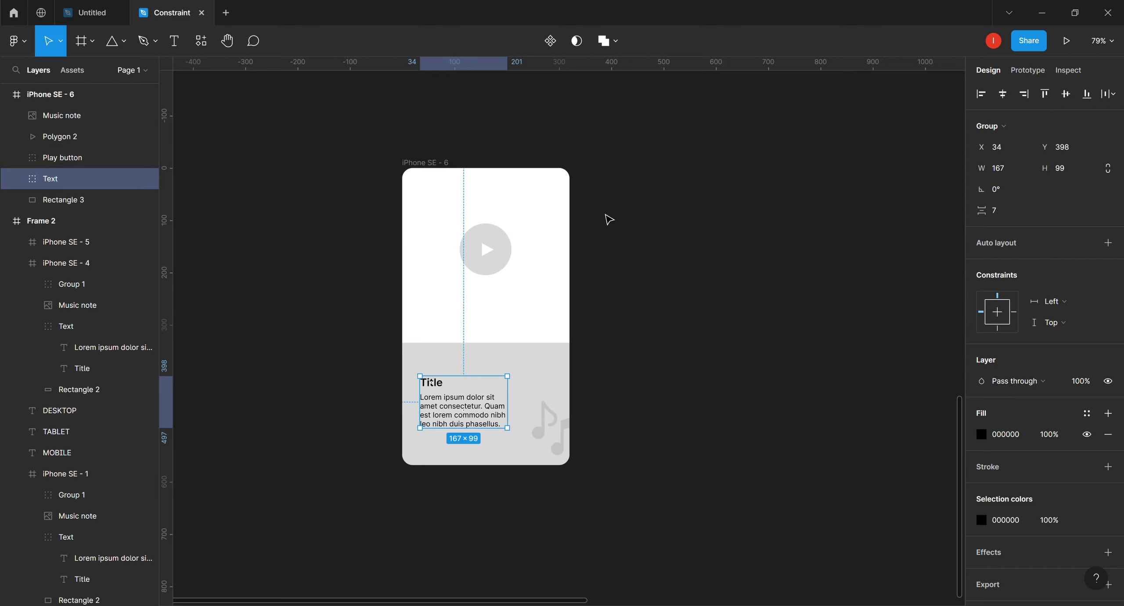
click(608, 218)
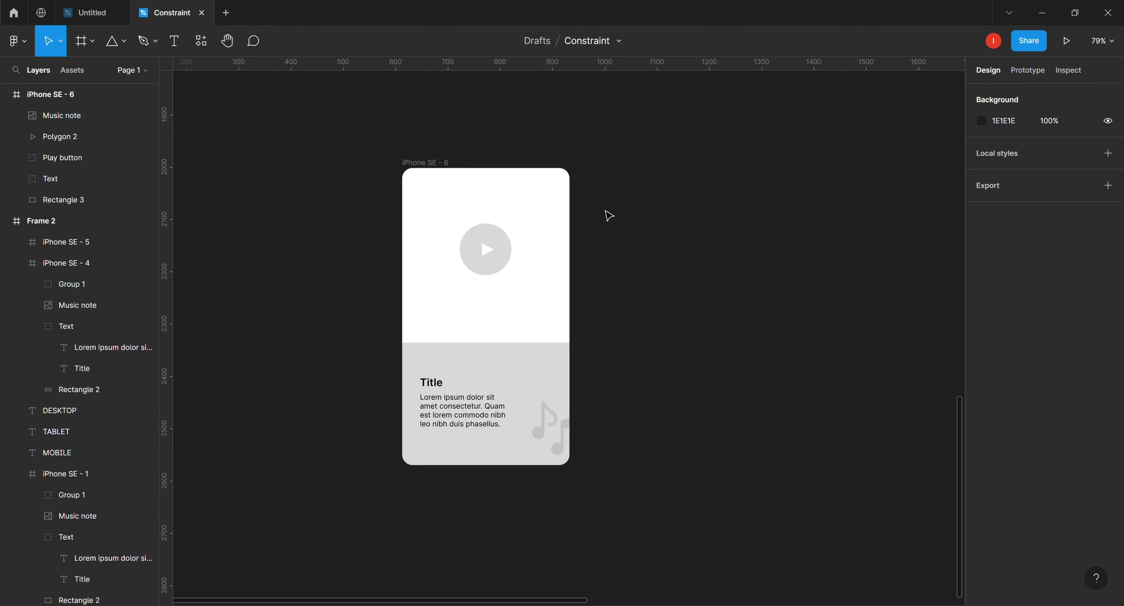
click(429, 163)
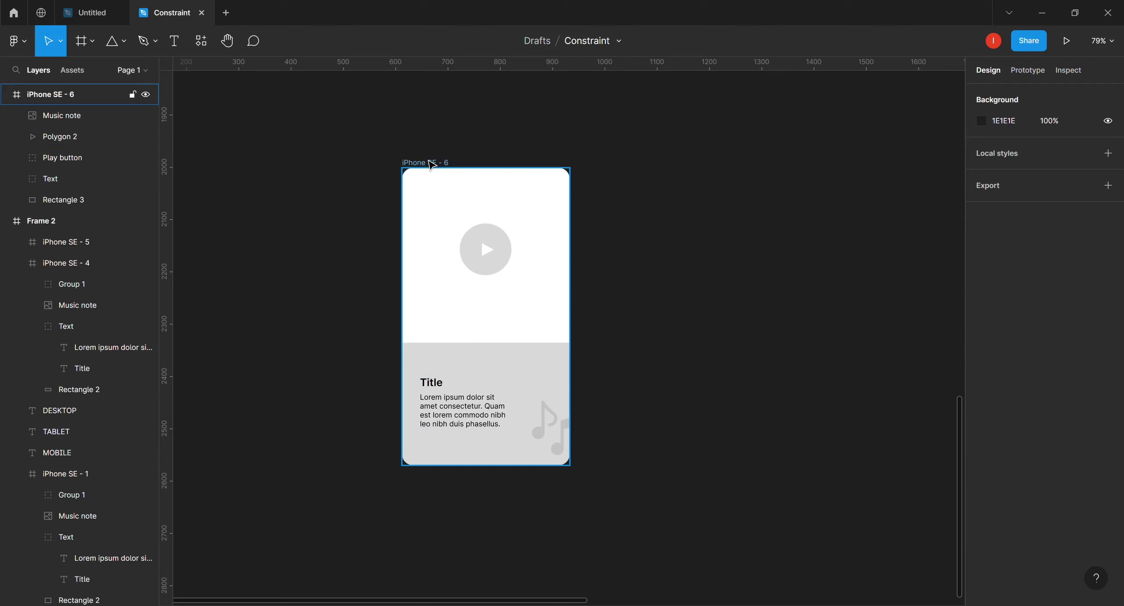
click(659, 382)
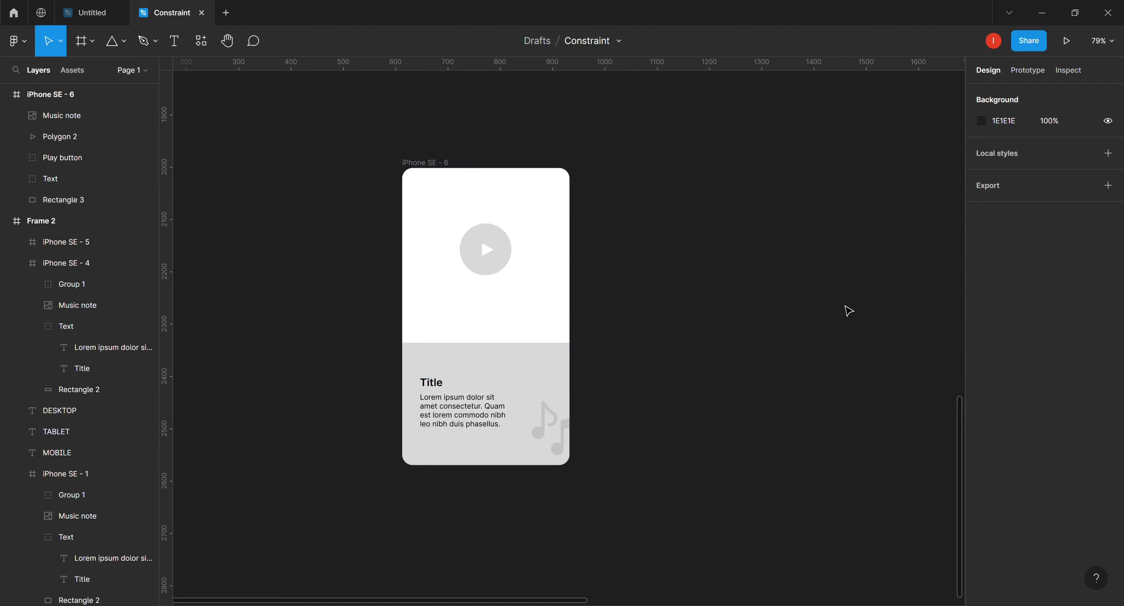
click(495, 273)
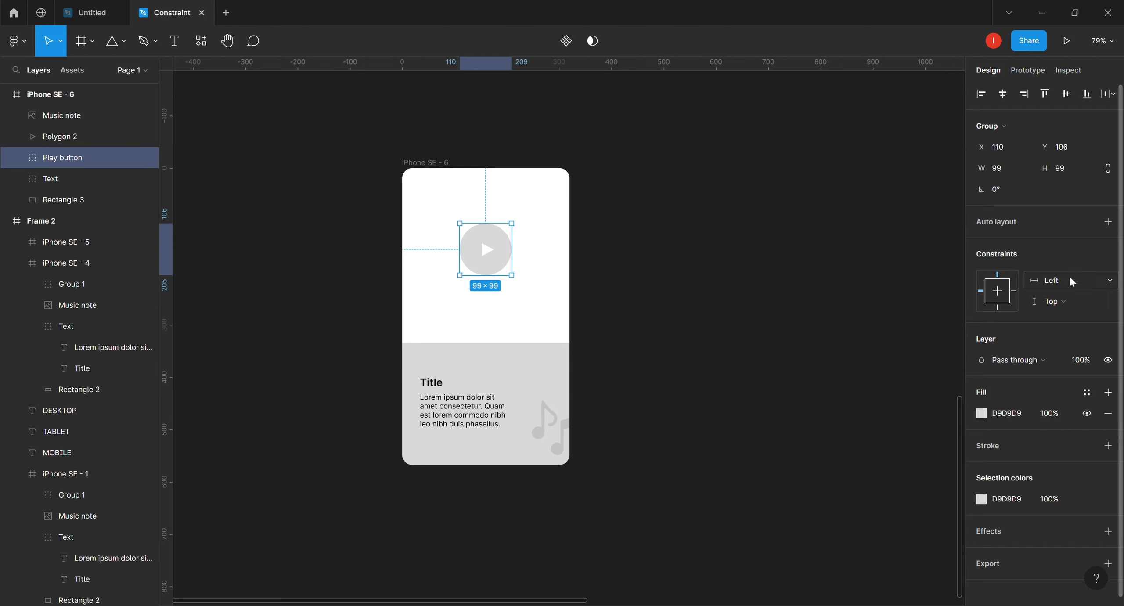
- Set the play button's constraints to Center horizontally and Center vertically
click(1111, 281)
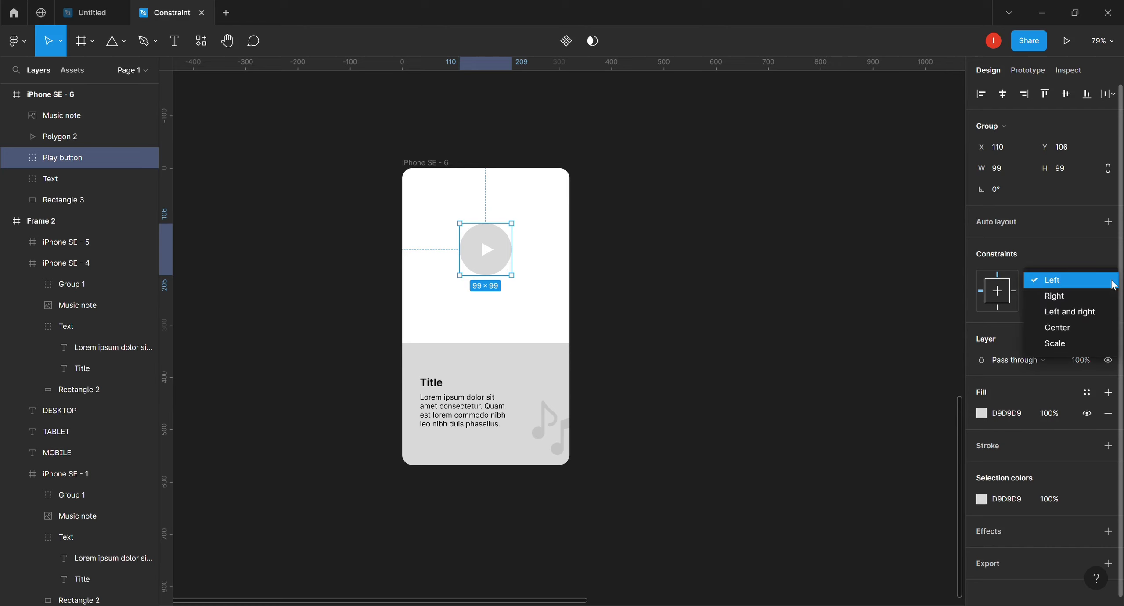
click(1055, 329)
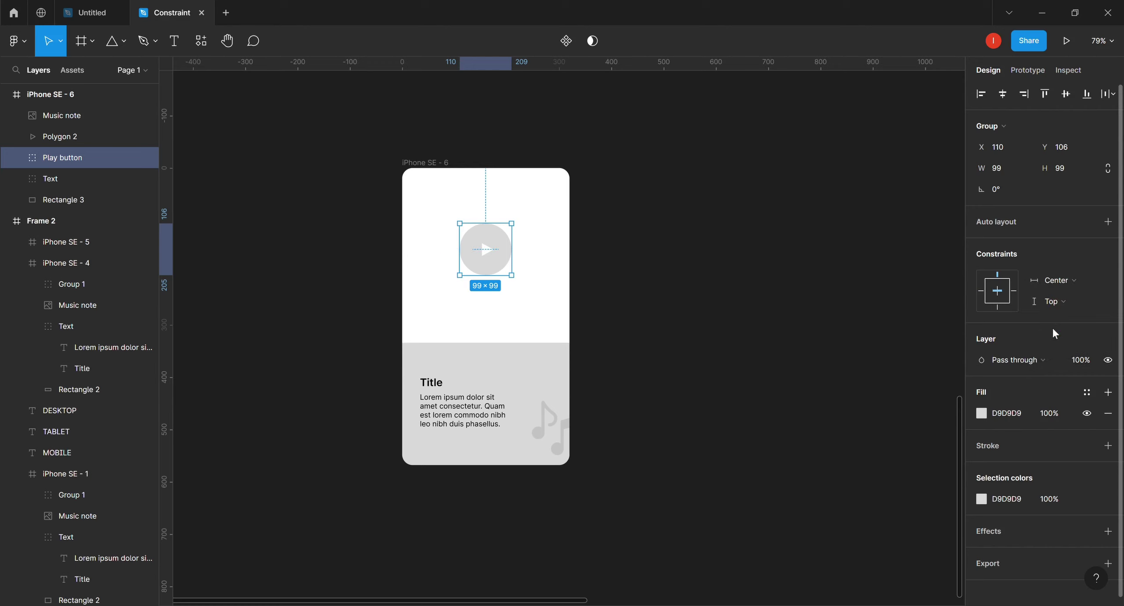
click(1110, 303)
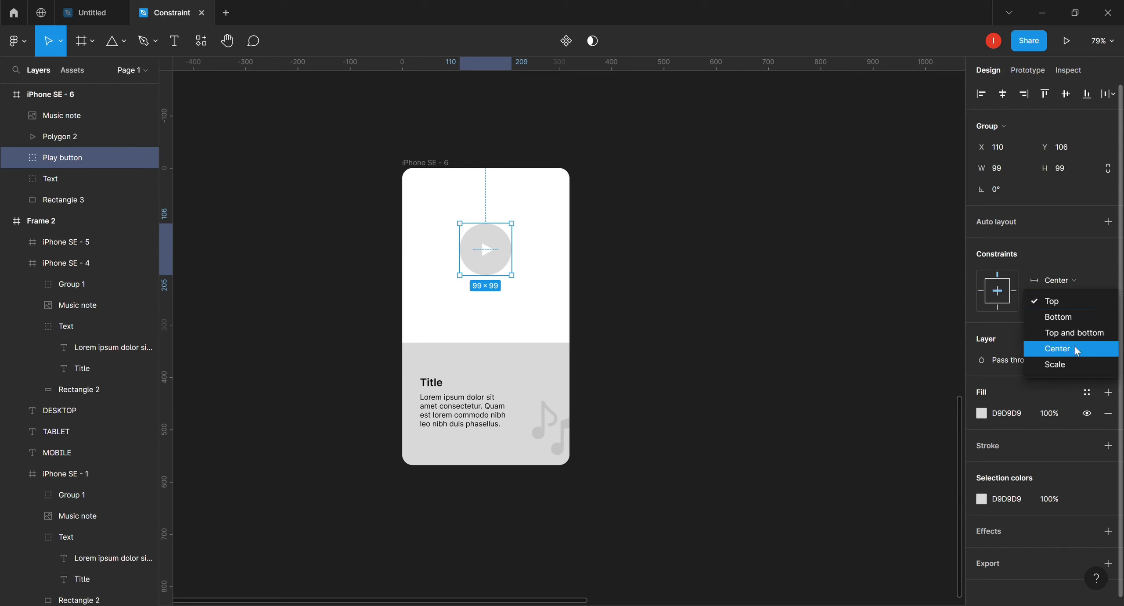
click(1058, 349)
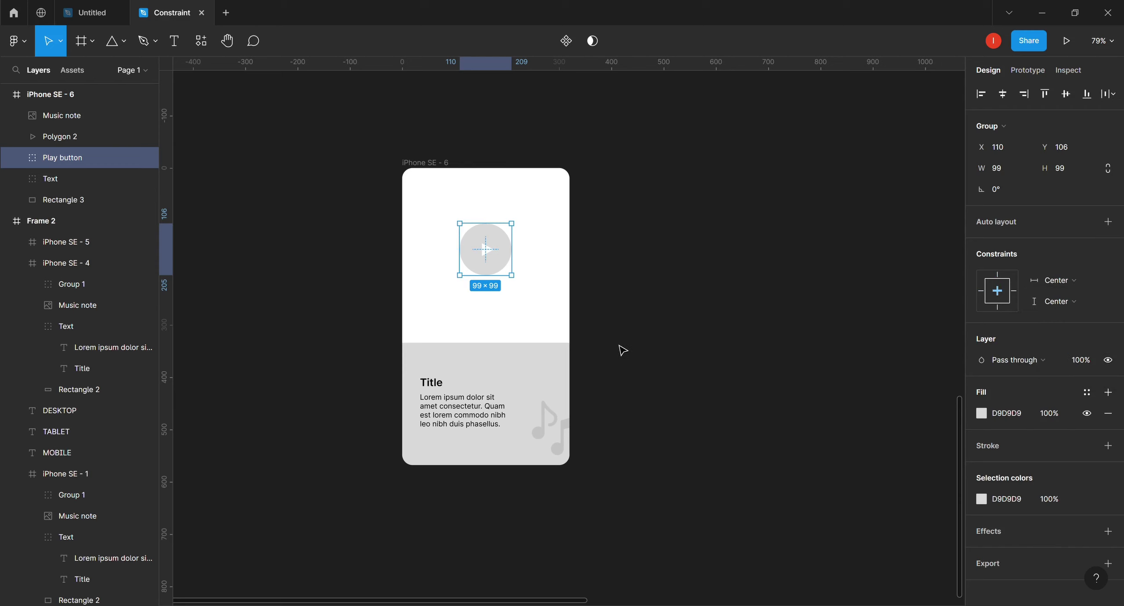
click(546, 366)
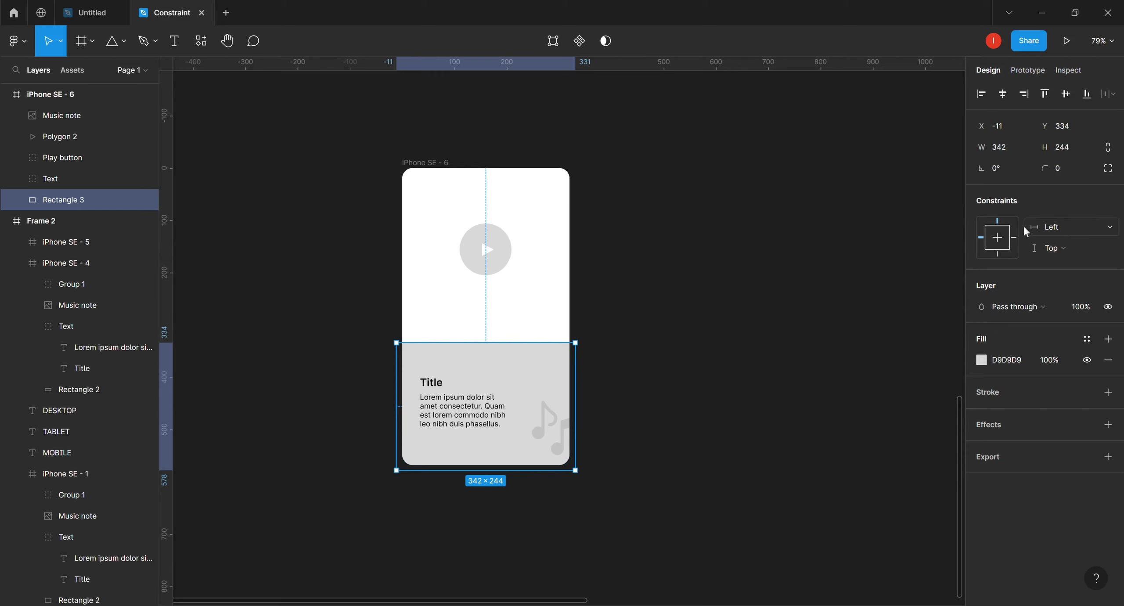
- Give Rectangle 3 Scale constraints both horizontally and vertically
click(1109, 231)
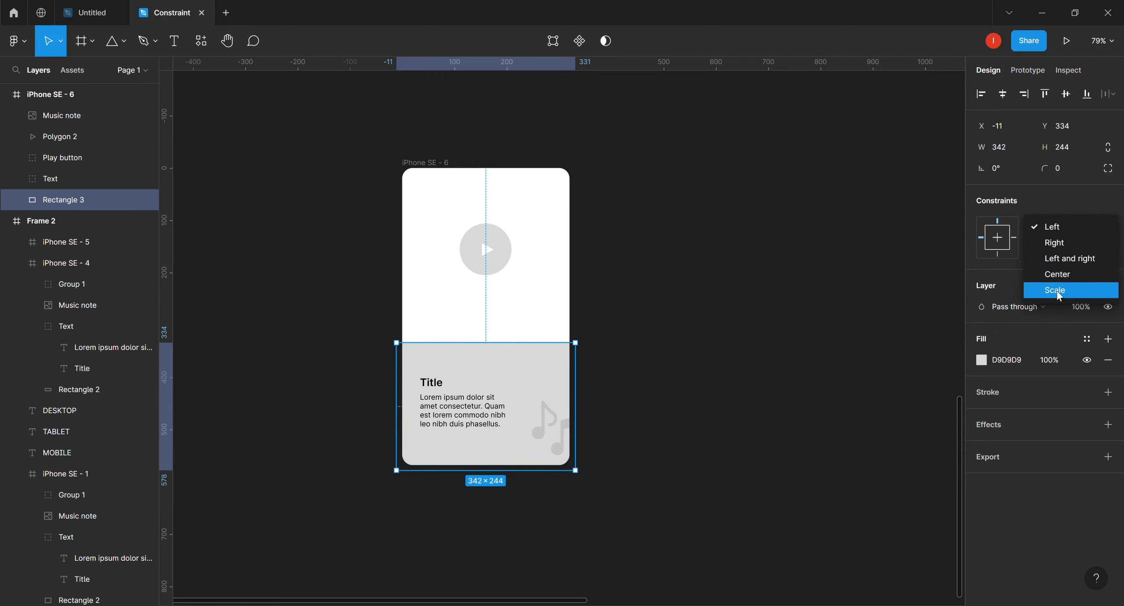
click(896, 254)
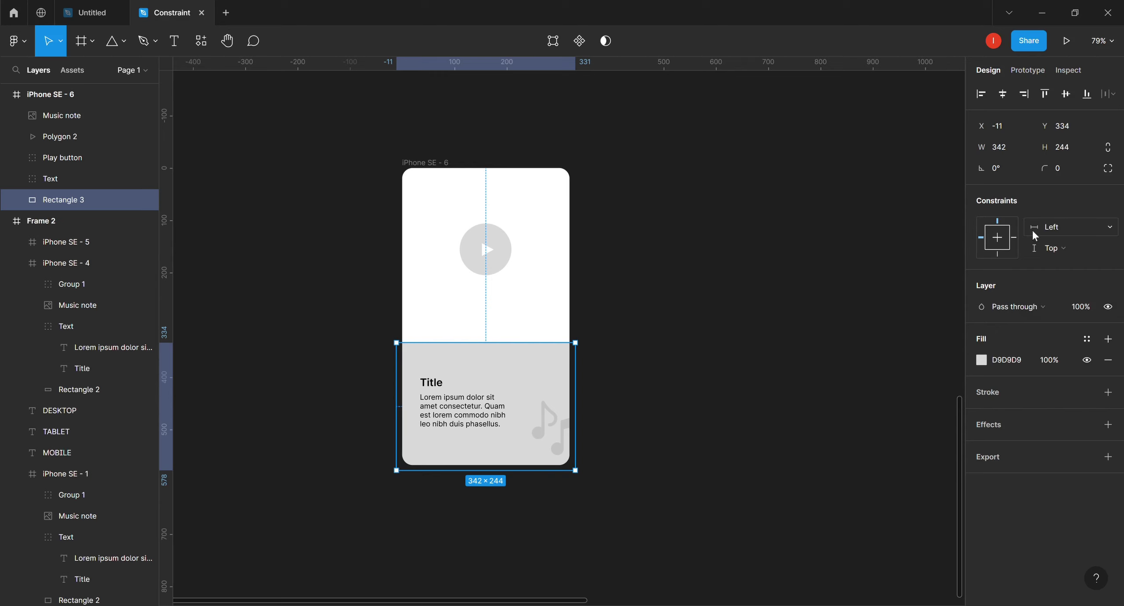
click(1109, 231)
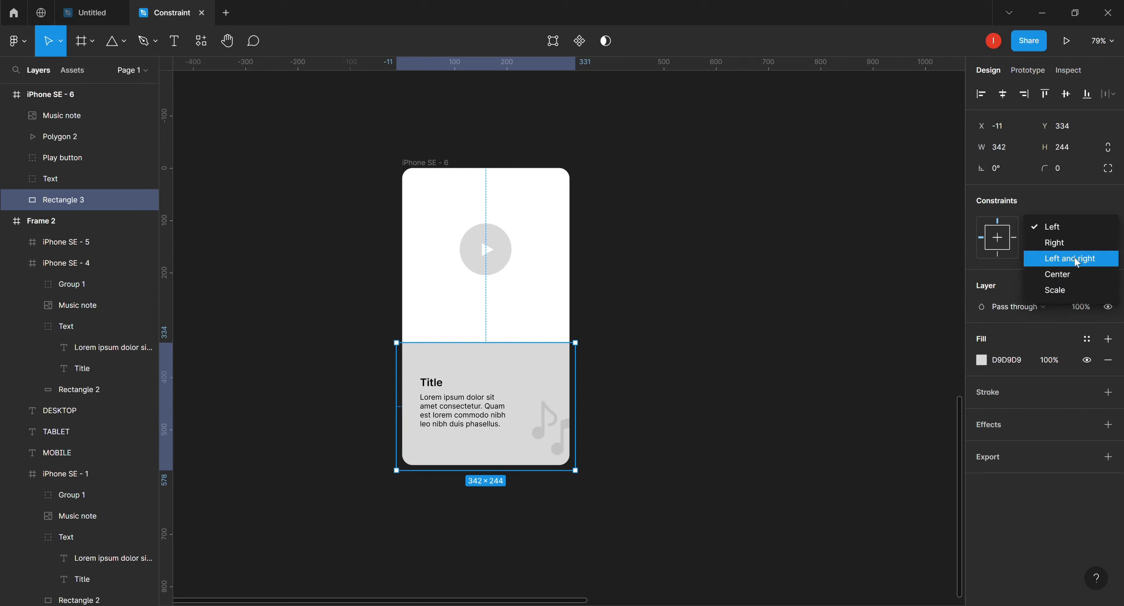
click(1066, 292)
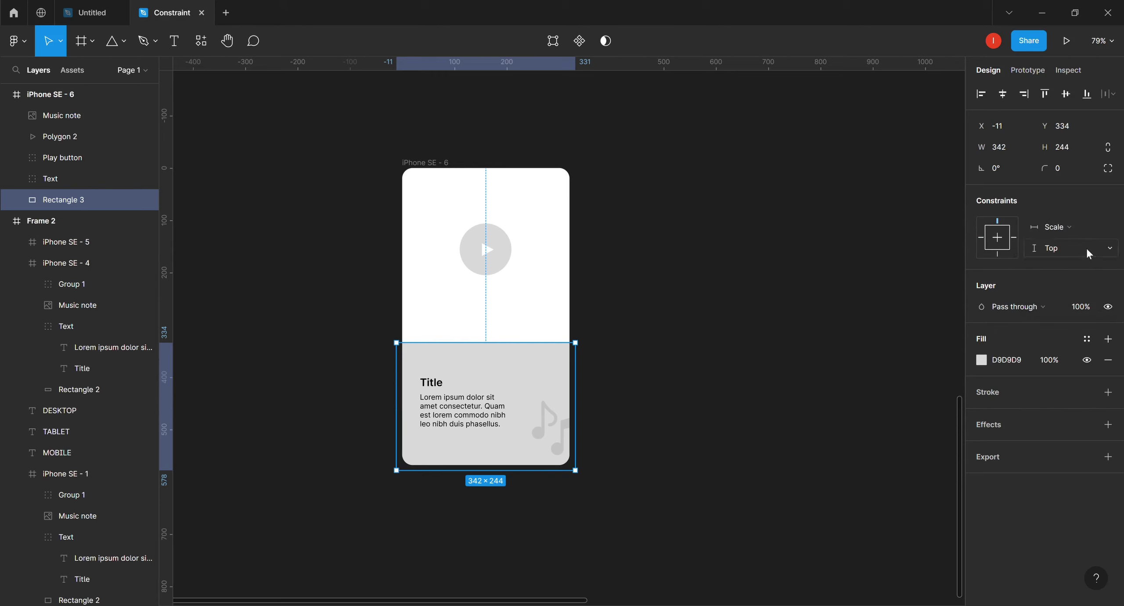
click(1111, 247)
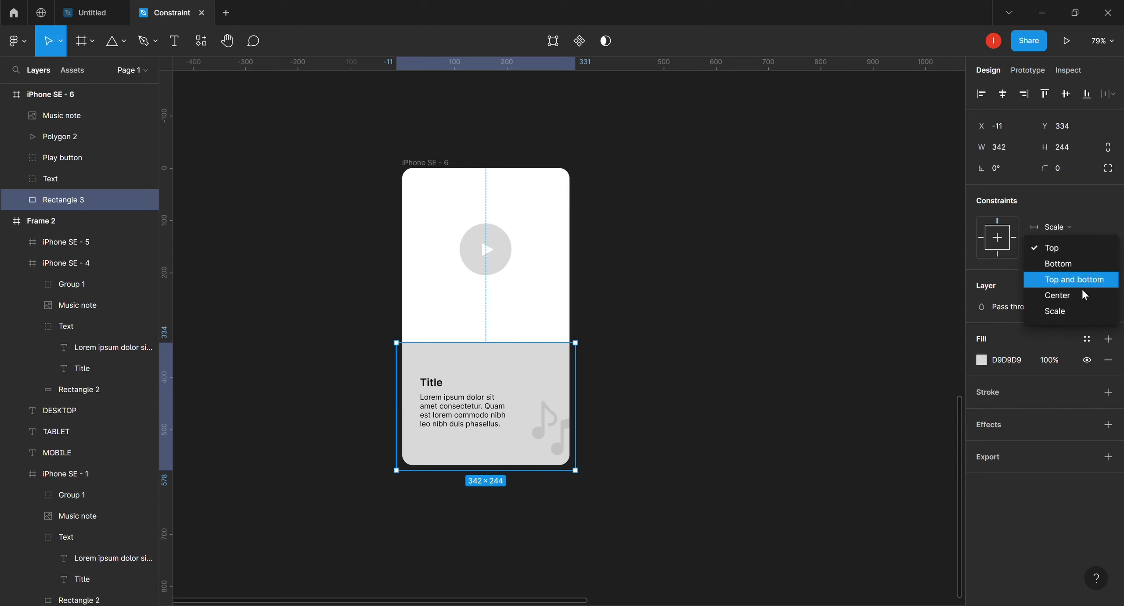
click(1062, 318)
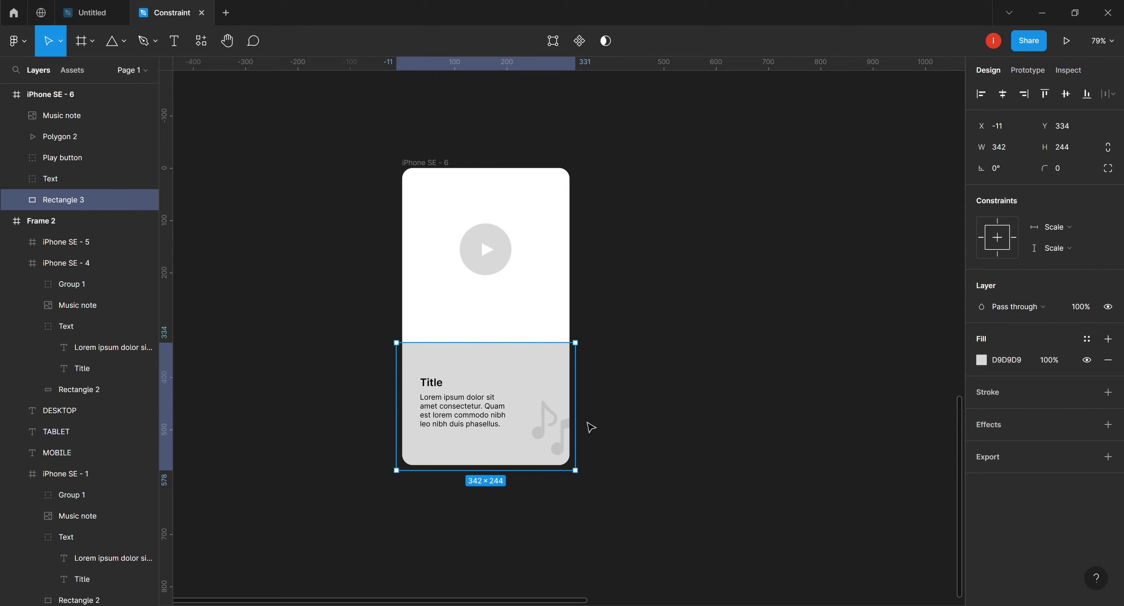
click(562, 435)
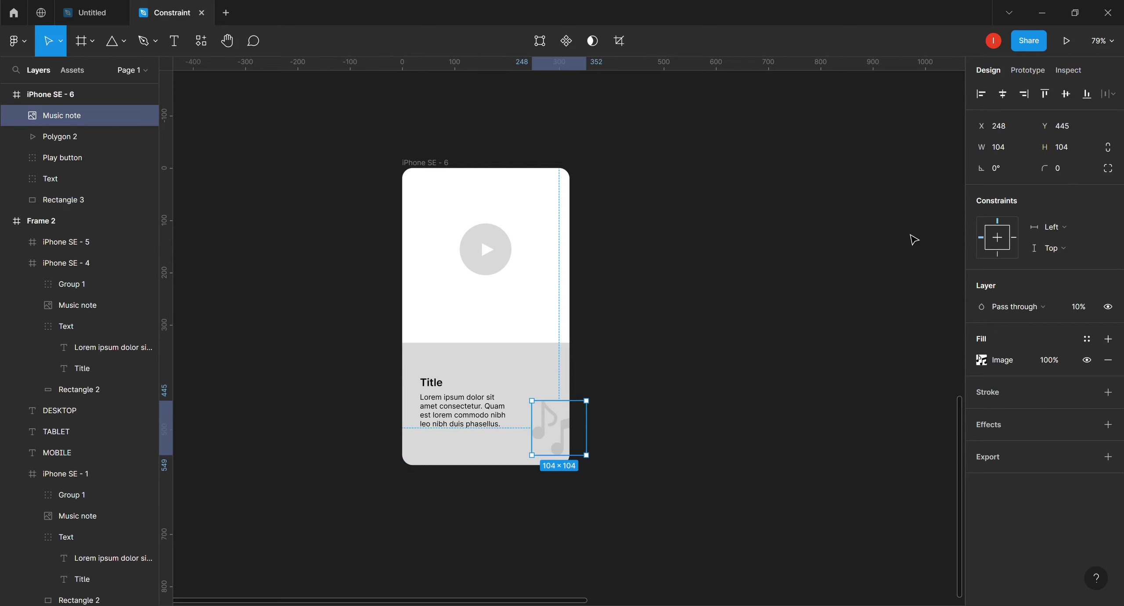
- Set the Music note's constraints to Right horizontally and Bottom vertically
click(1105, 228)
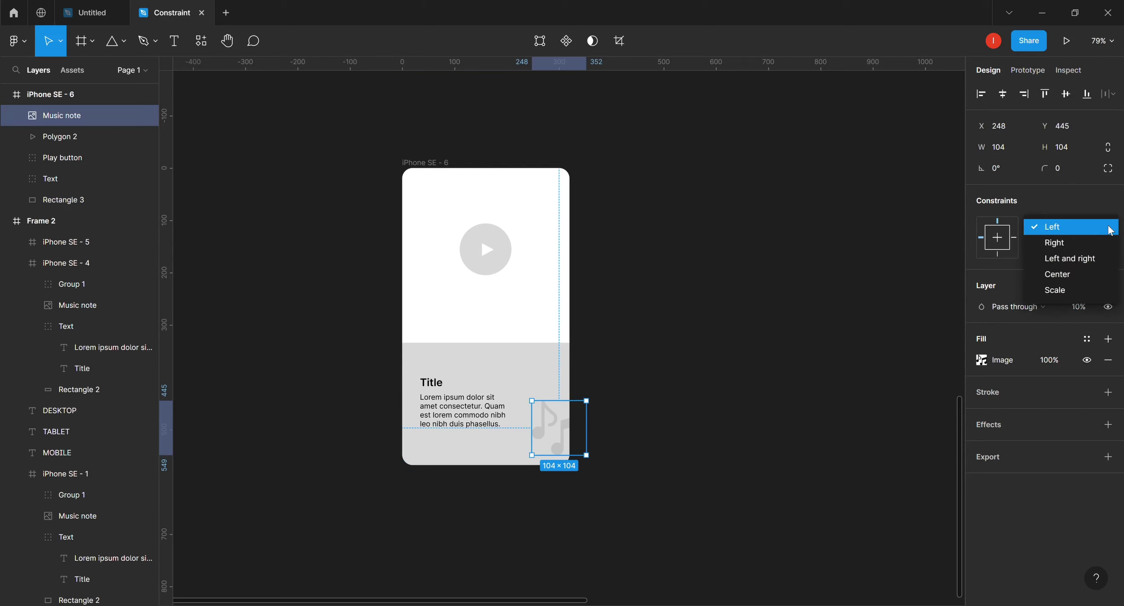
click(1078, 244)
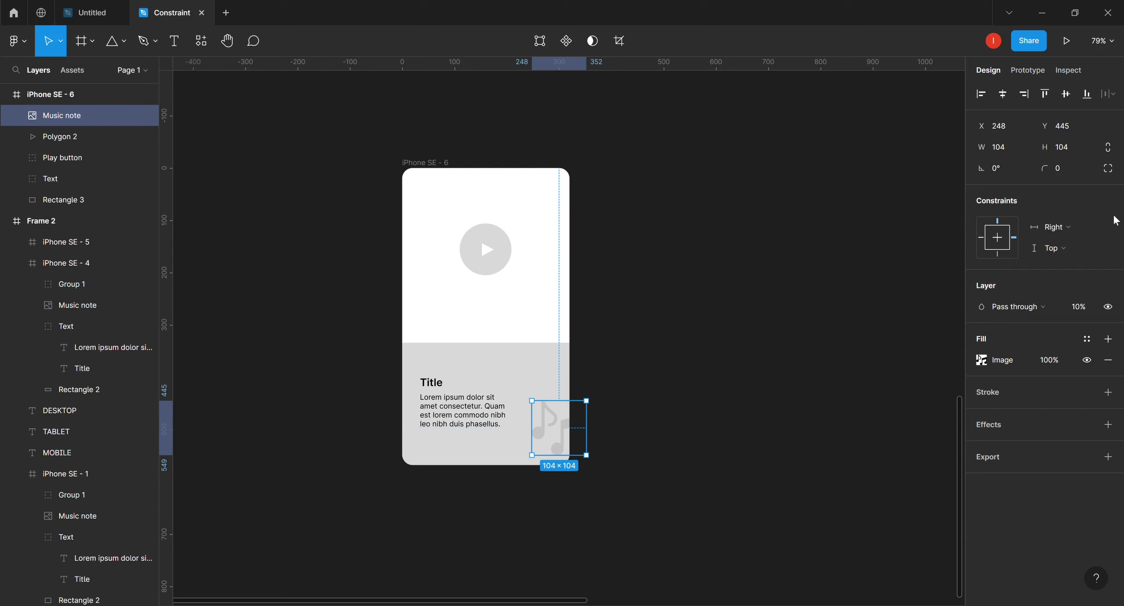
click(1110, 250)
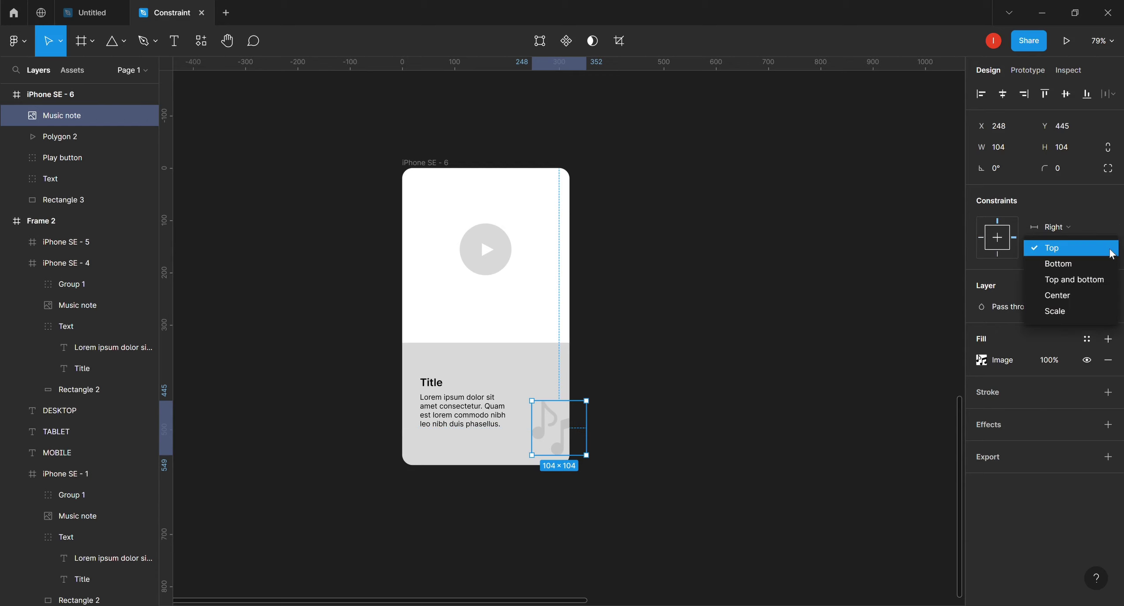
click(1087, 264)
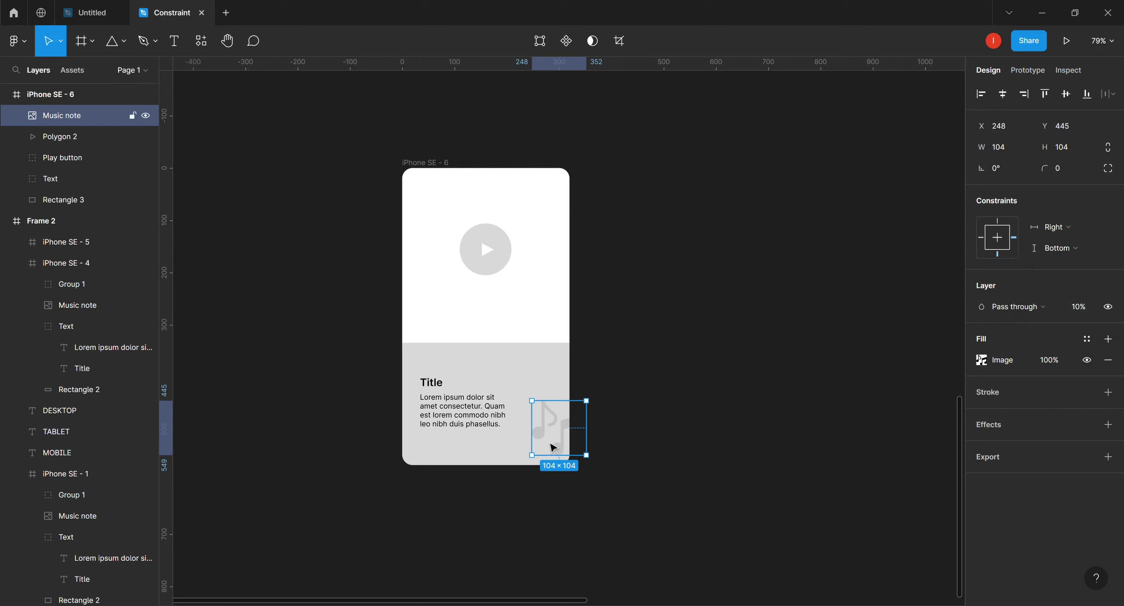
click(434, 394)
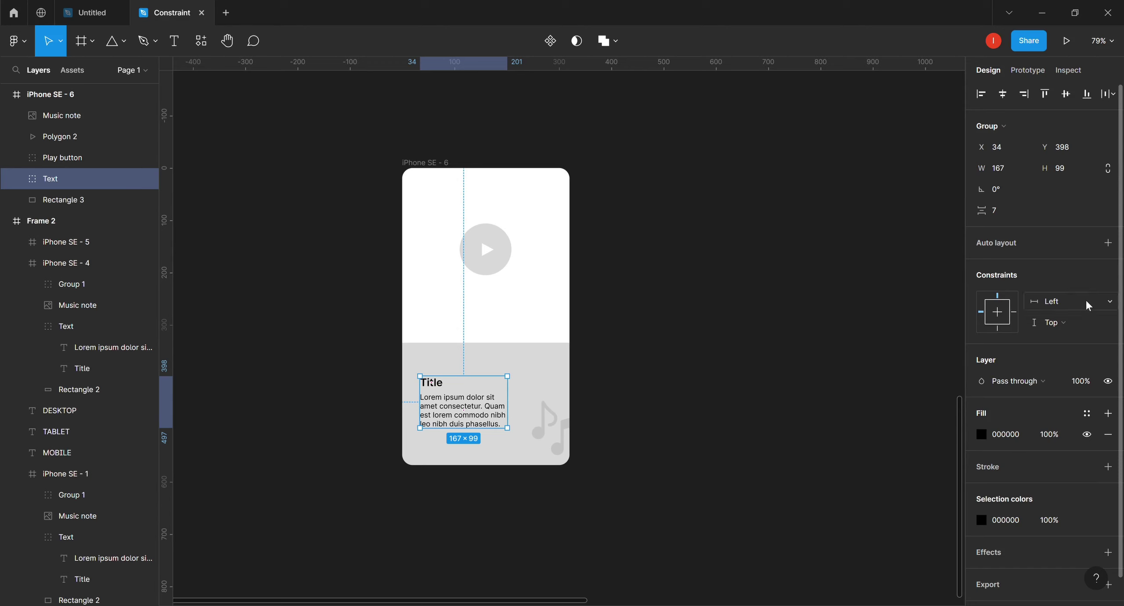
- Set the Text group's constraints to Left horizontally and Top and bottom vertically
click(1107, 304)
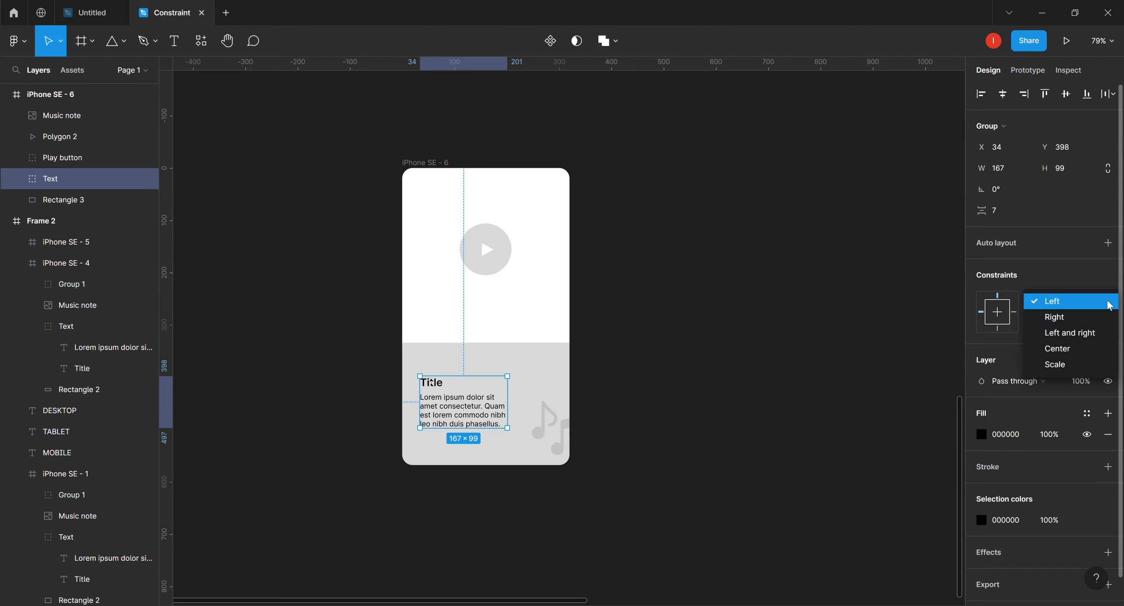
click(1071, 300)
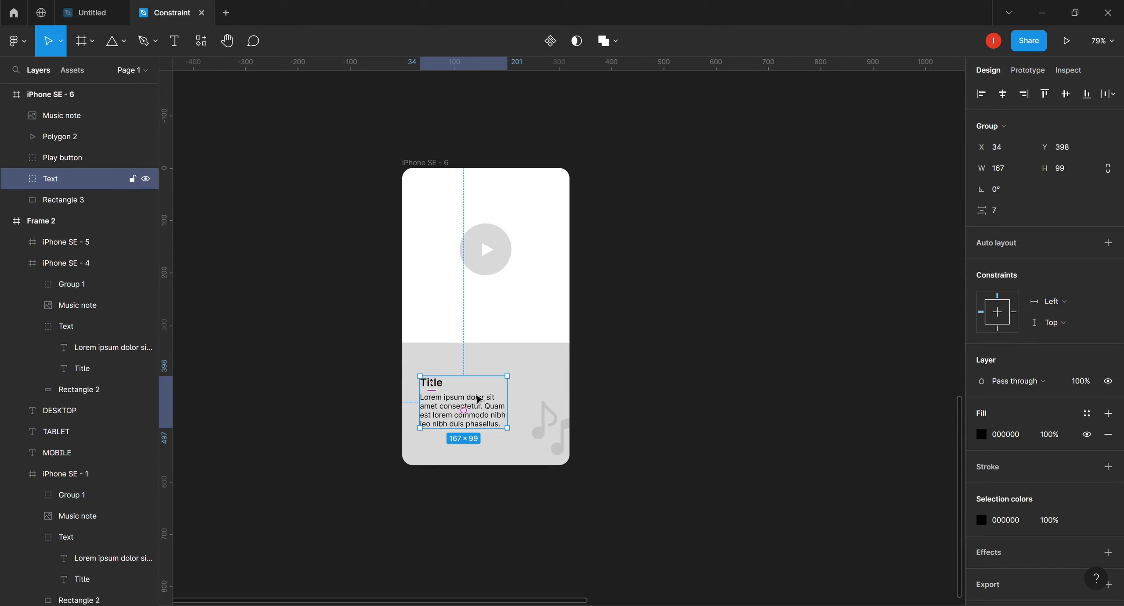
click(1107, 324)
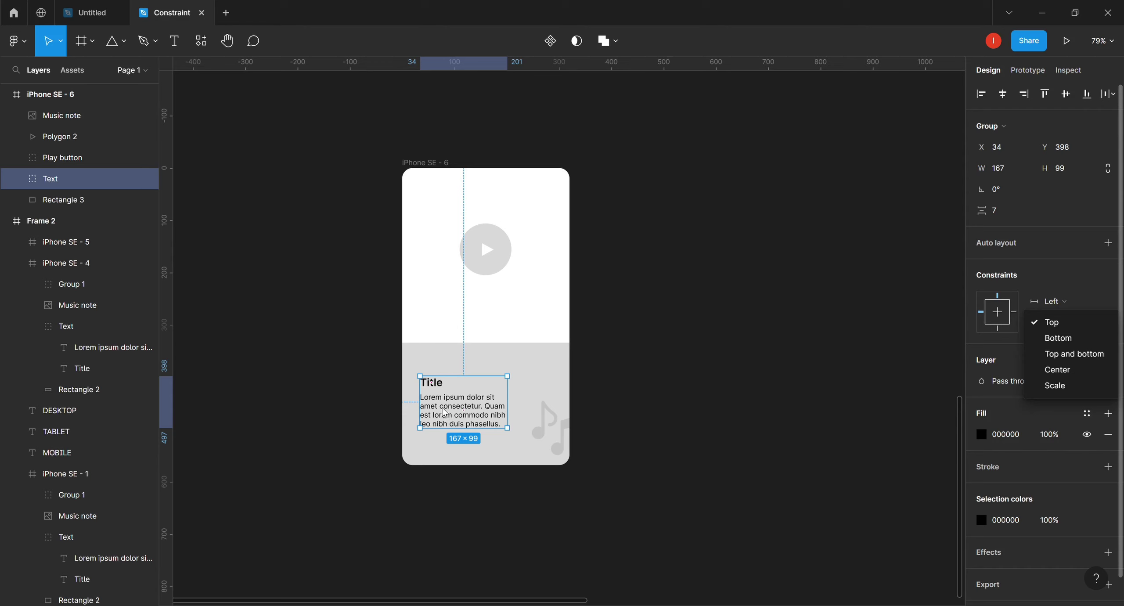
click(1076, 355)
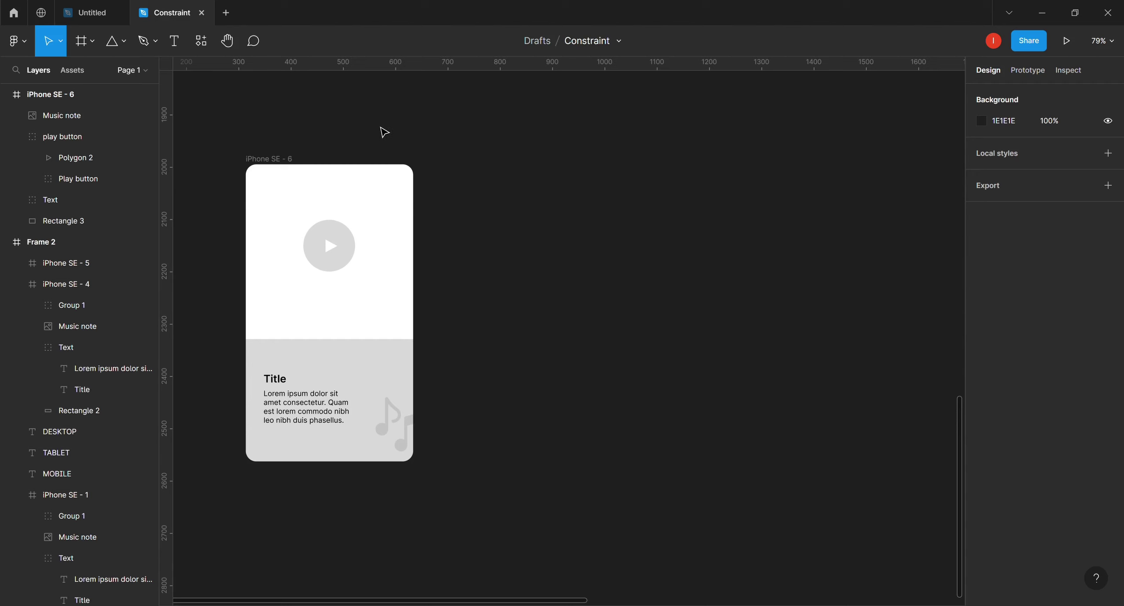
- Duplicate iPhone SE - 6 with Ctrl+D and stretch the iPhone SE - 7 copy to 702×568
click(279, 165)
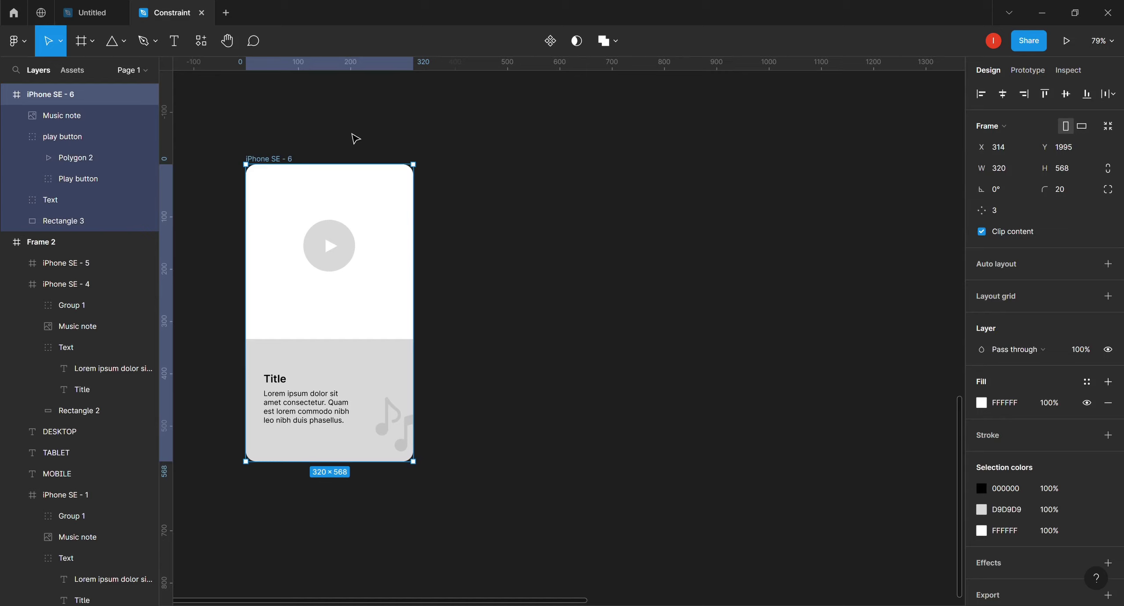
key(ctrl+d)
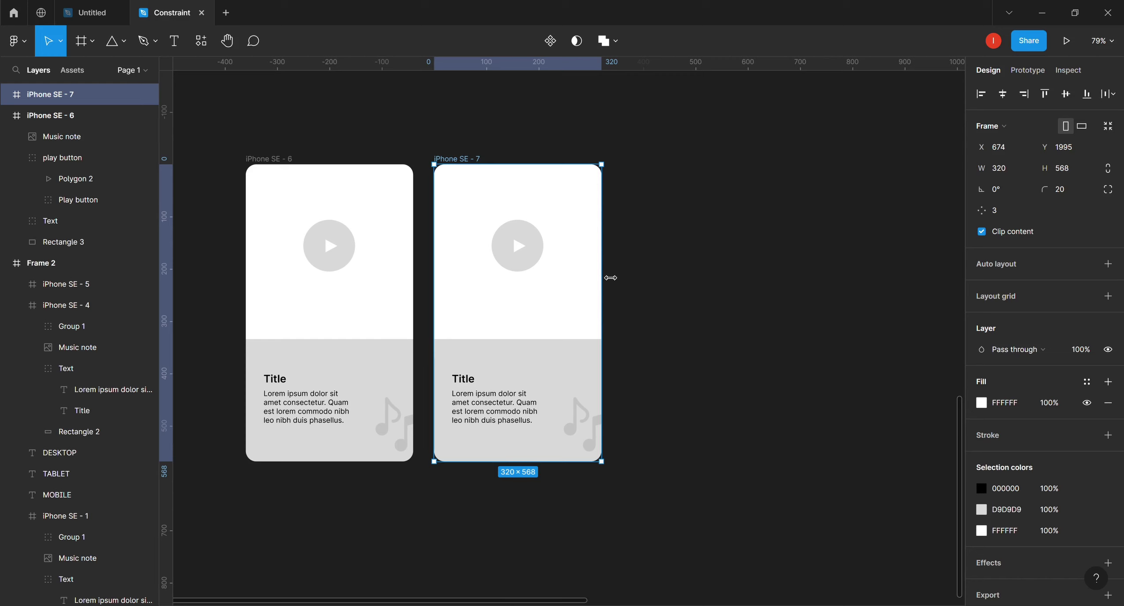
drag(612, 278, 812, 279)
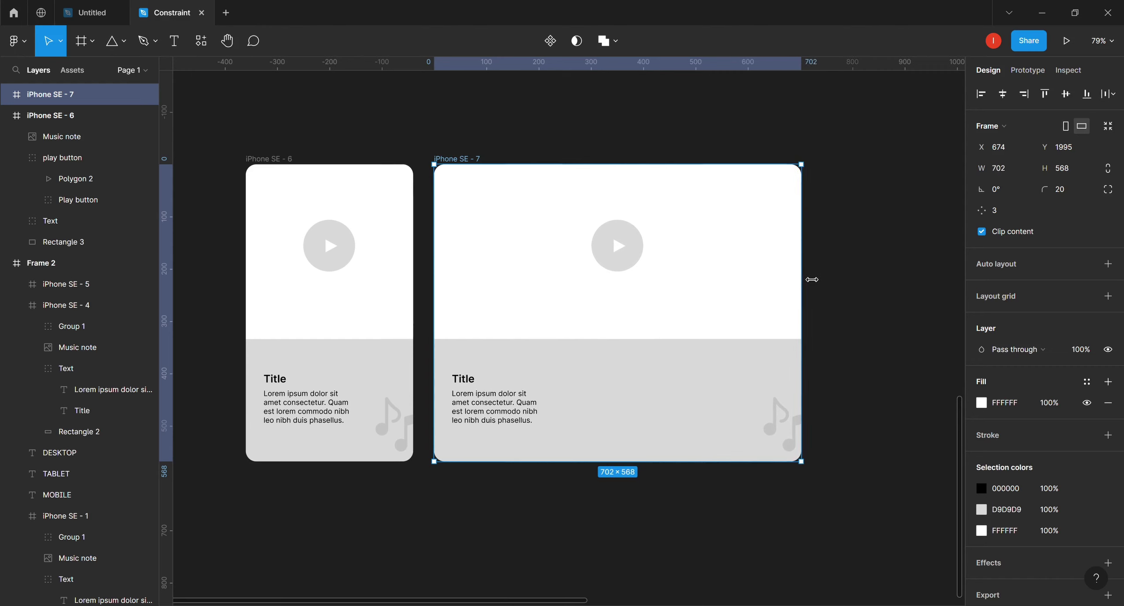
click(741, 139)
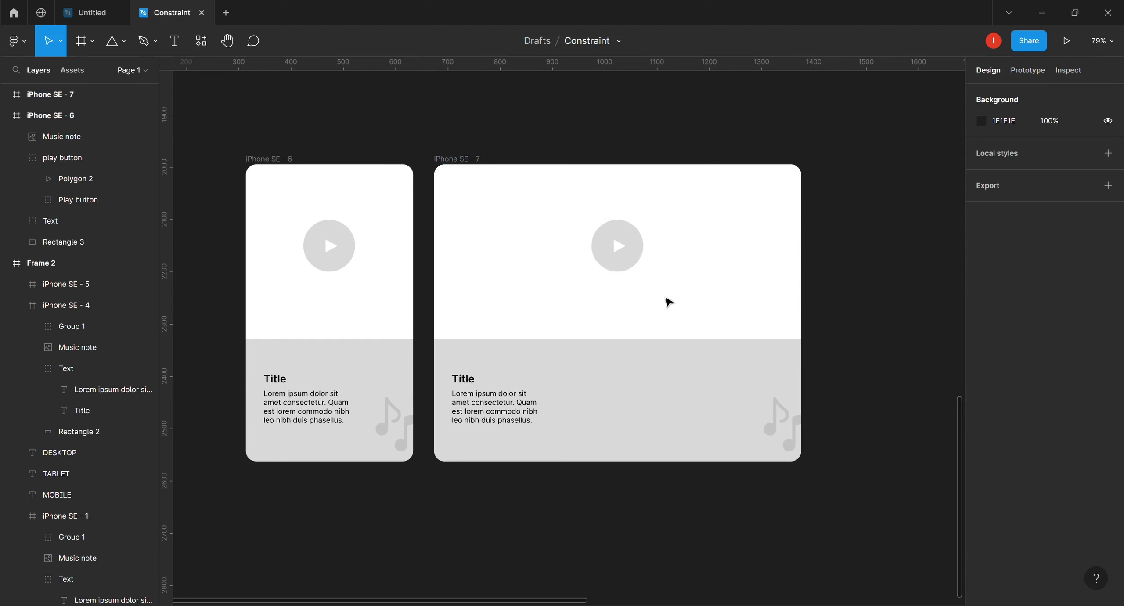
click(461, 158)
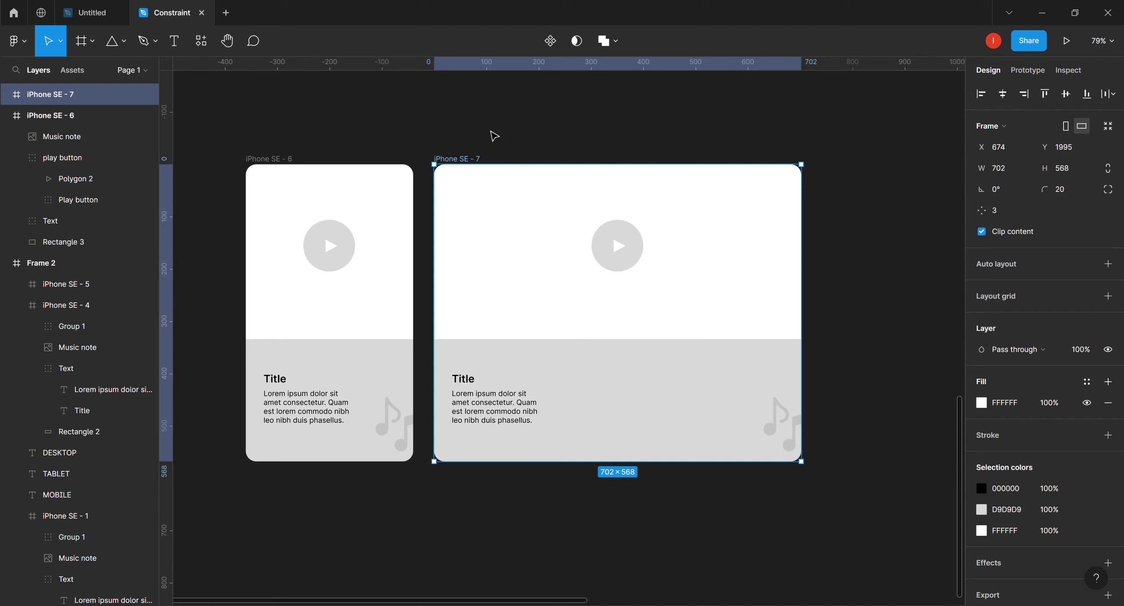
- Duplicate iPhone SE - 7 as iPhone SE - 8 and drag its width to 949 px
key(ctrl+d)
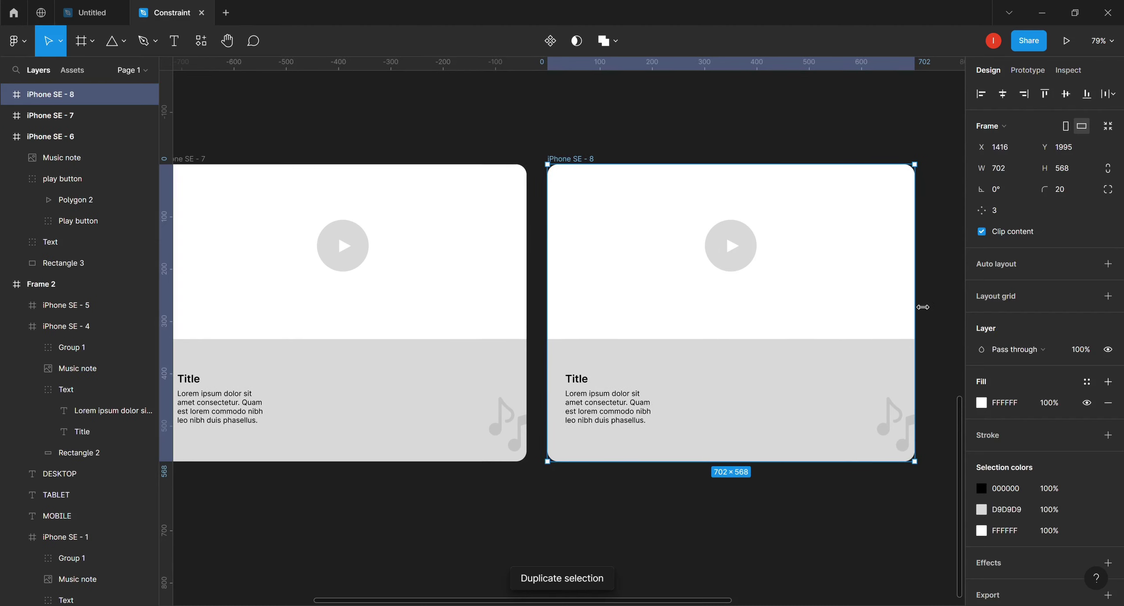
drag(923, 303, 560, 263)
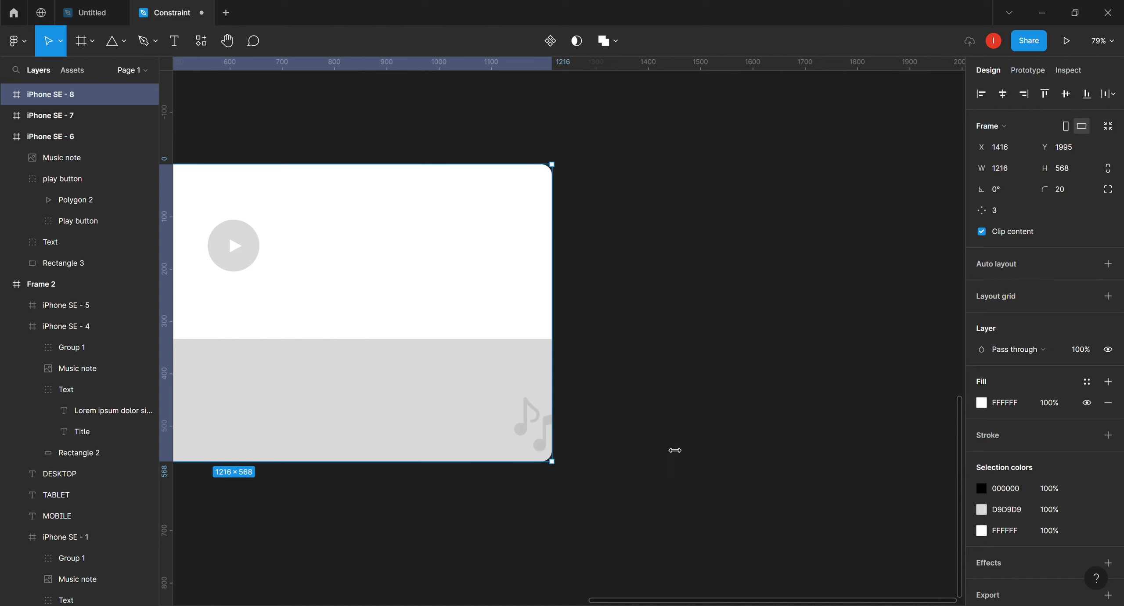
drag(662, 601, 519, 583)
scroll(520, 583, left, 3)
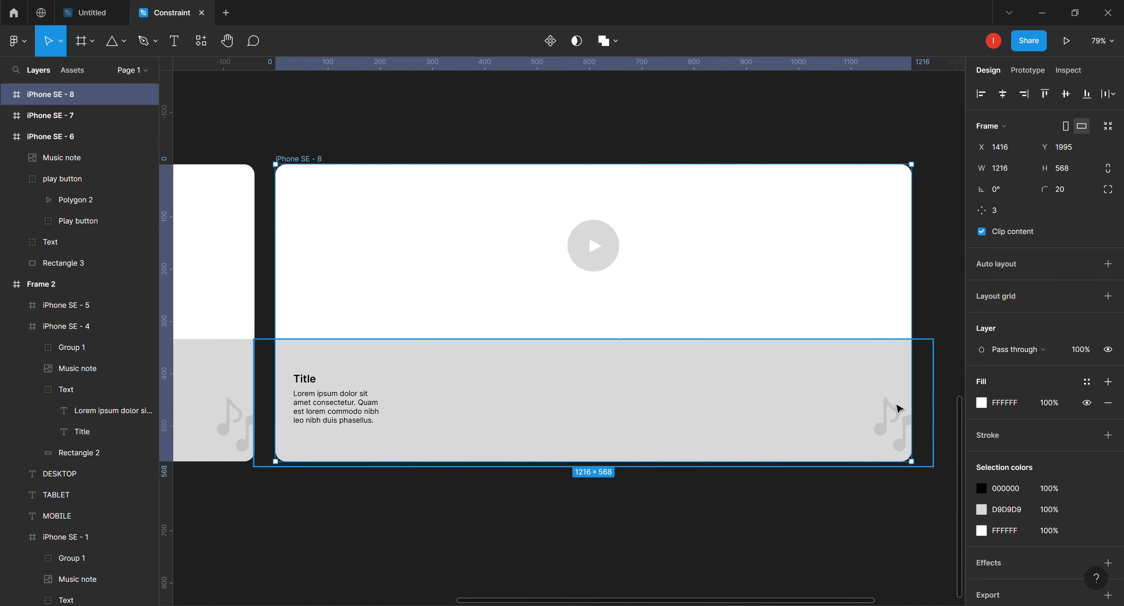
drag(860, 273, 805, 268)
click(886, 277)
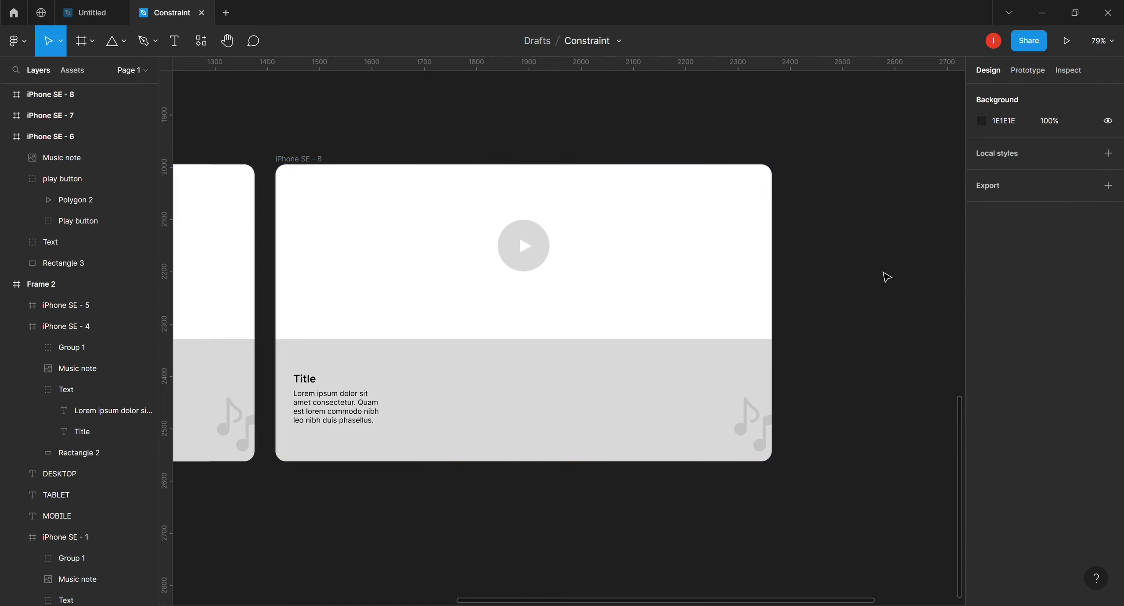
- Pan across the canvas to compare the three cards of increasing width
click(315, 159)
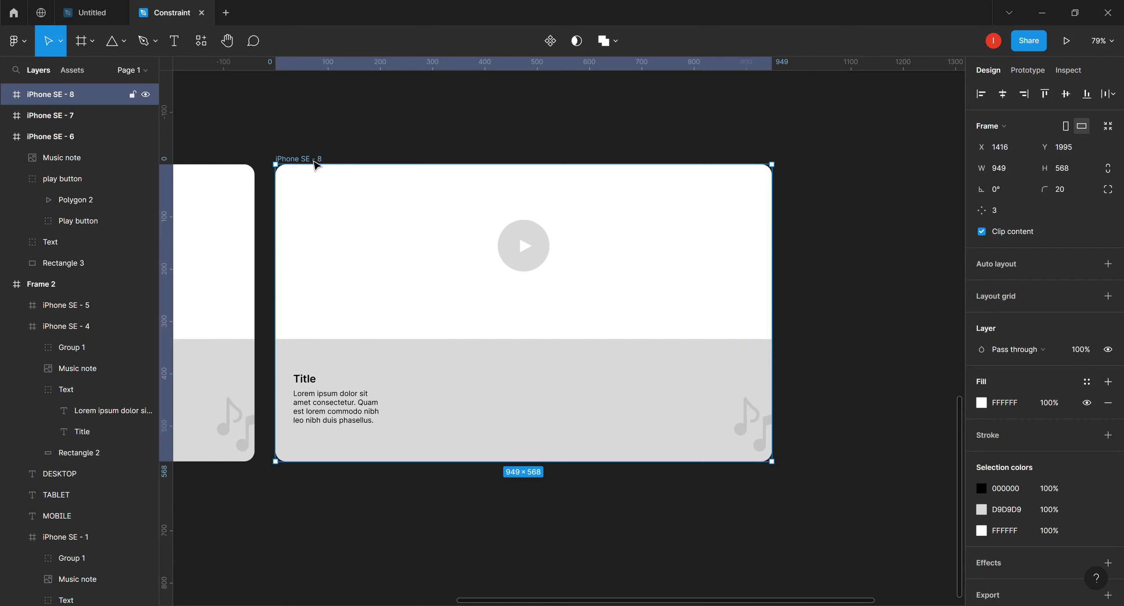
drag(550, 602, 297, 598)
drag(290, 598, 263, 584)
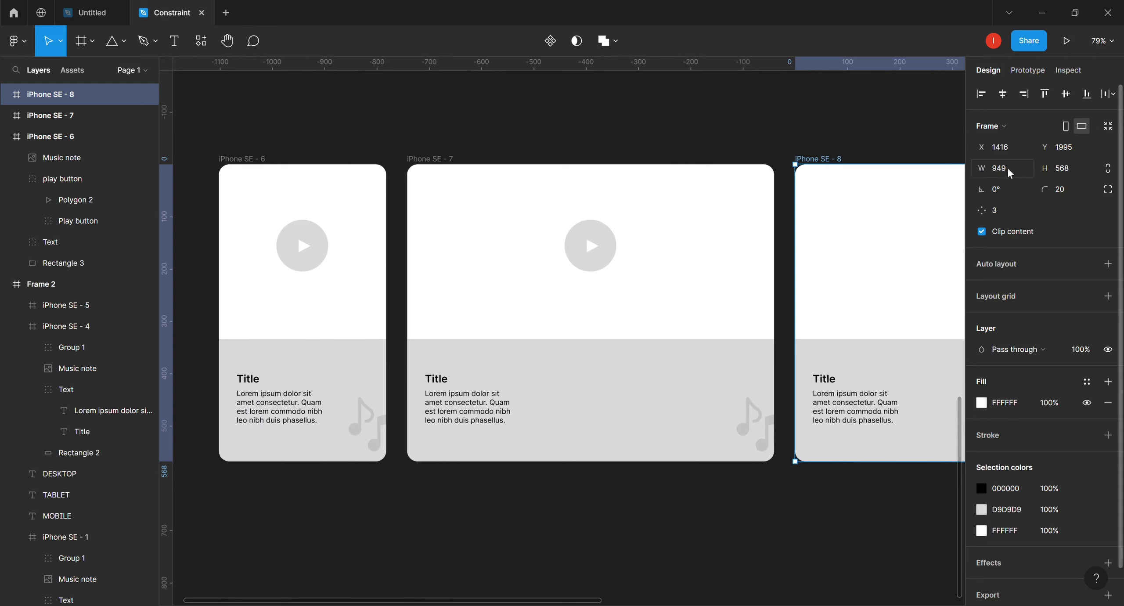
drag(418, 599, 544, 600)
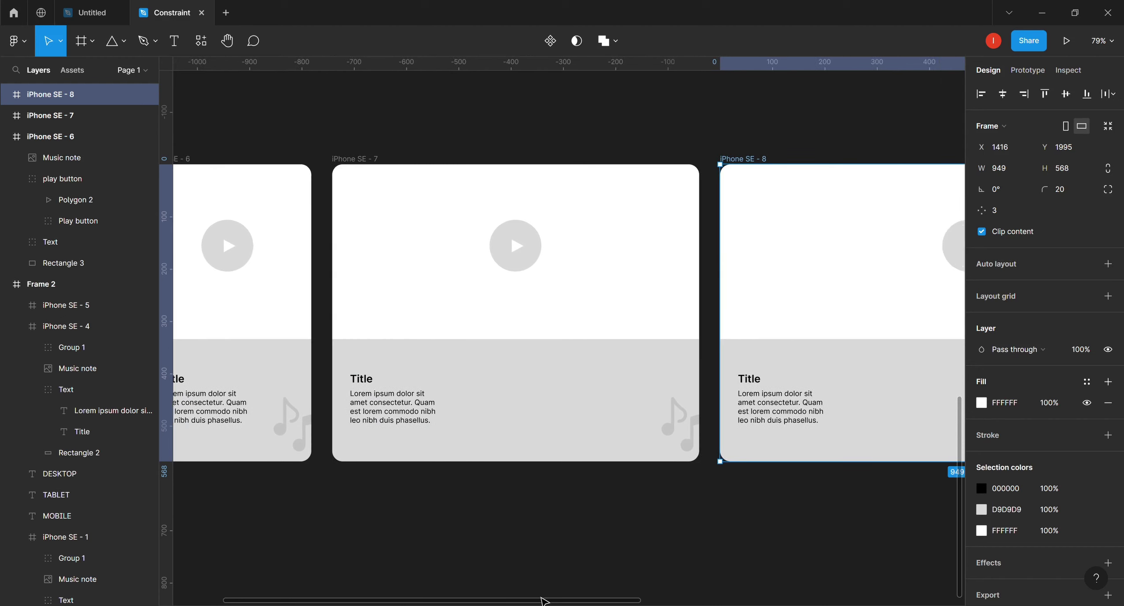
scroll(544, 600, right, 10)
drag(624, 601, 406, 599)
click(588, 130)
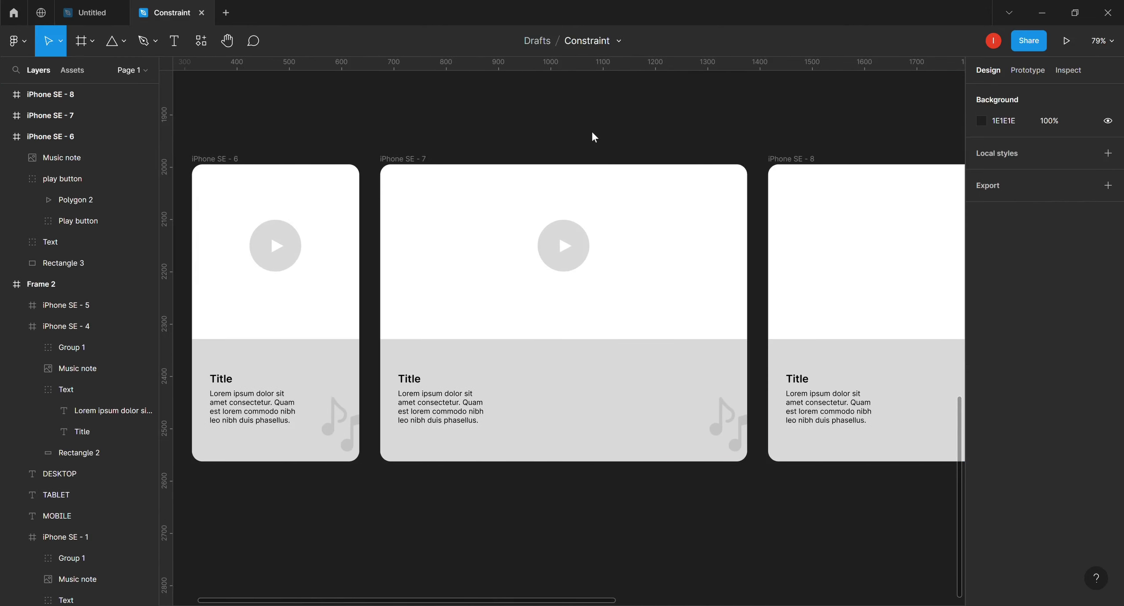